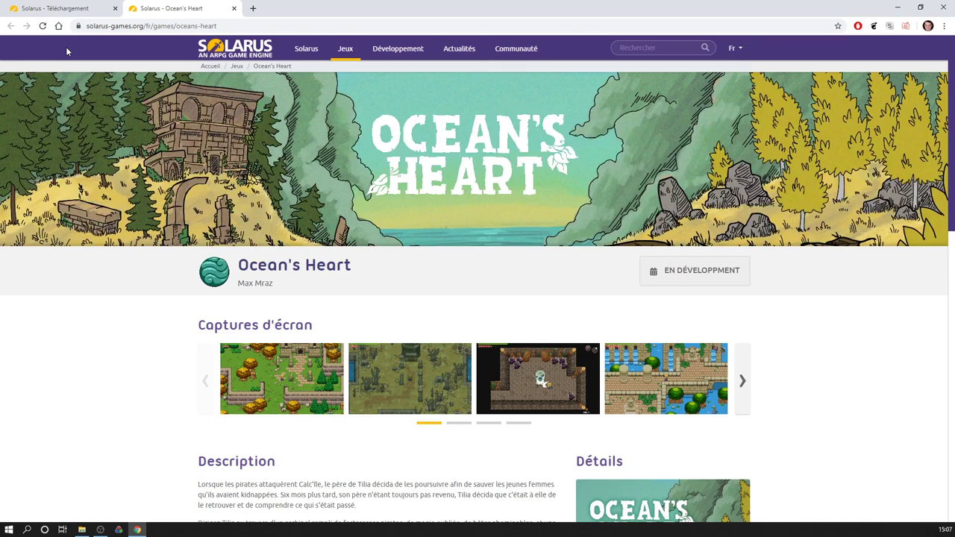
- Review the contents of the player package and the game creator package on the Solarus download page
click(97, 13)
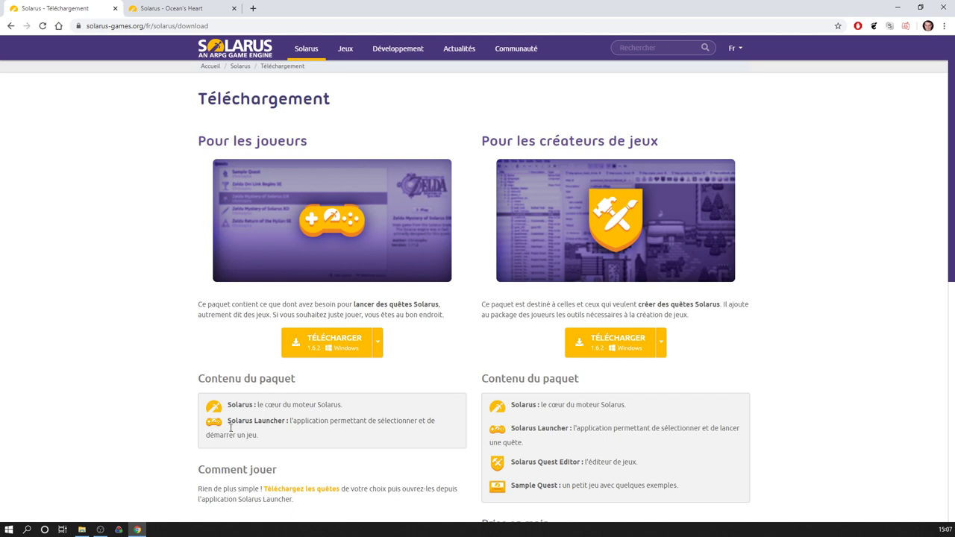
drag(238, 423, 284, 422)
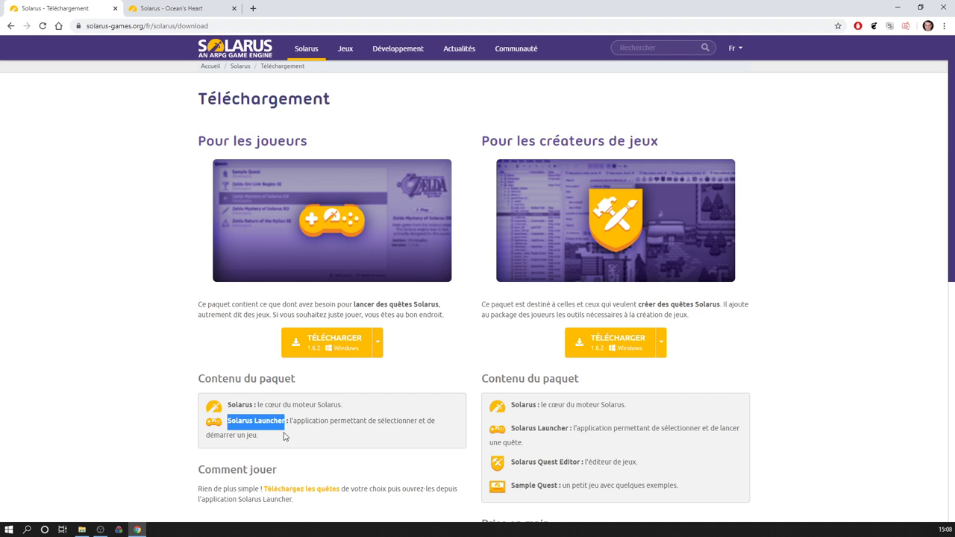
click(340, 419)
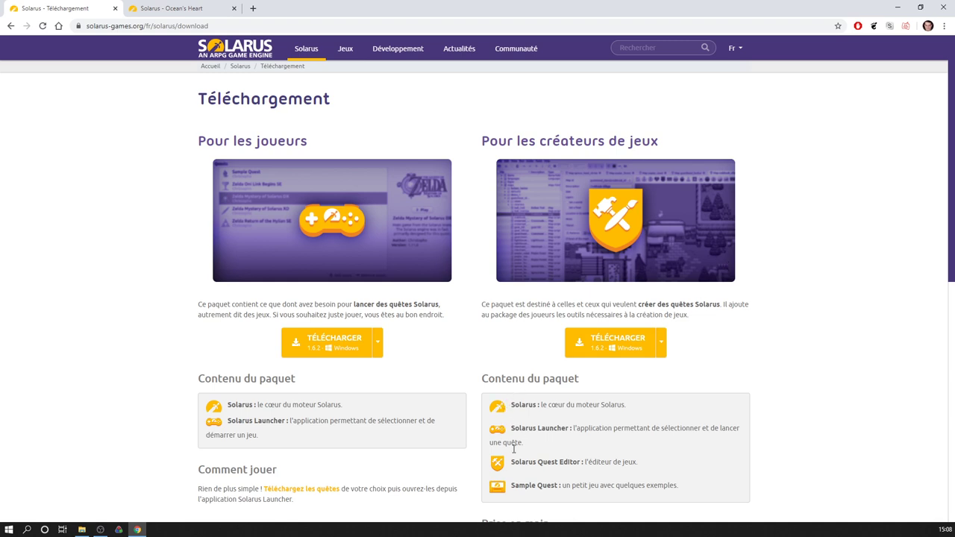
drag(512, 462, 709, 473)
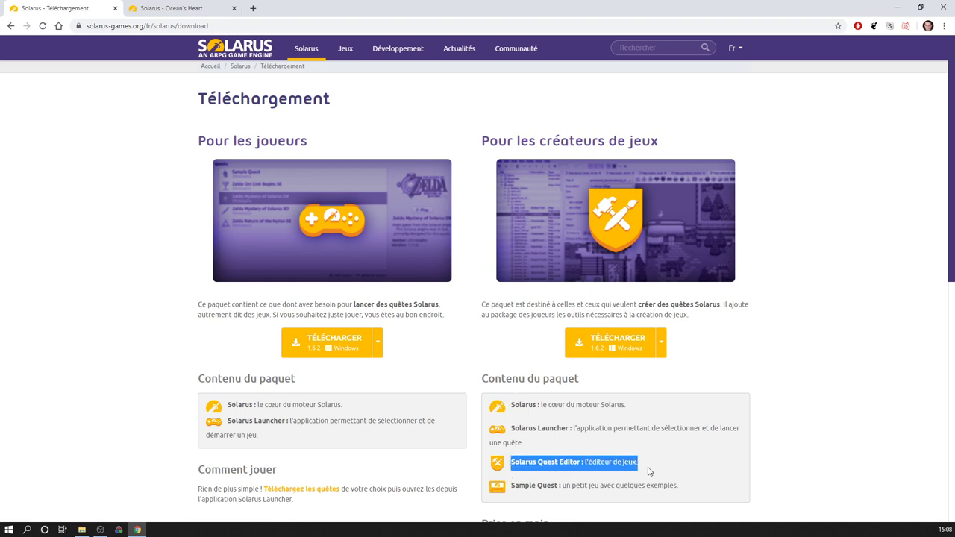
click(544, 470)
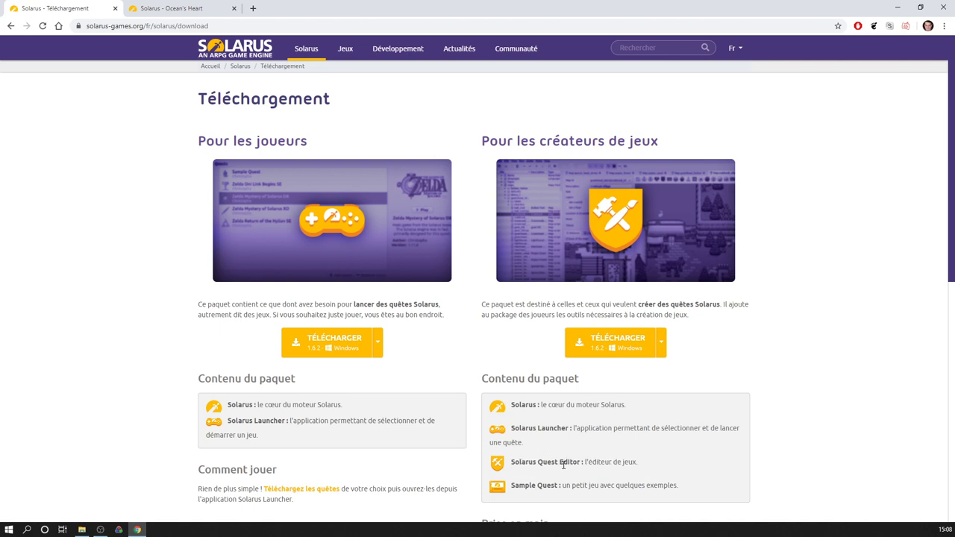
- View the download details of the Windows package for game creators, and dismiss them without downloading
click(639, 345)
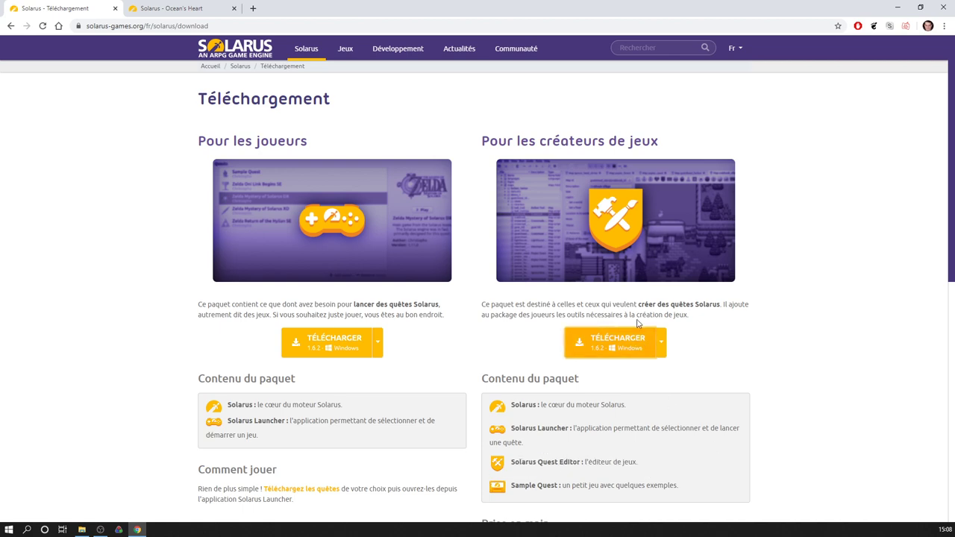
click(619, 349)
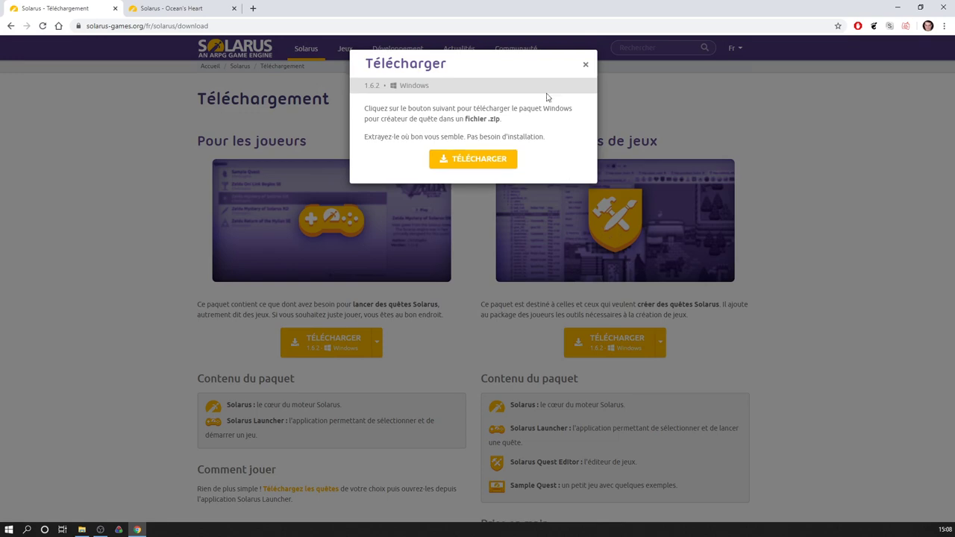
click(585, 64)
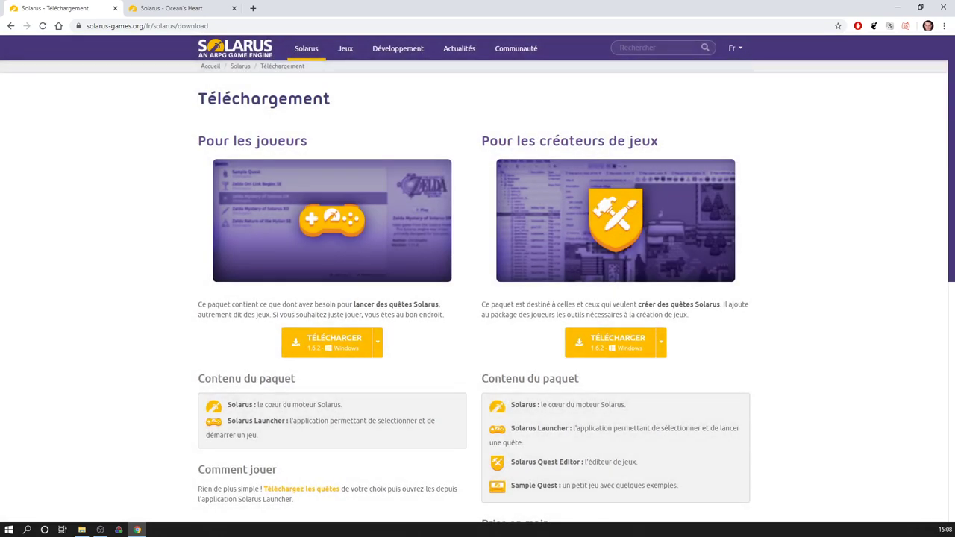
- Switch to File Explorer and open the solarus folder inside the extracted solarus-1.6.2-win32 folder
key(alt+Tab)
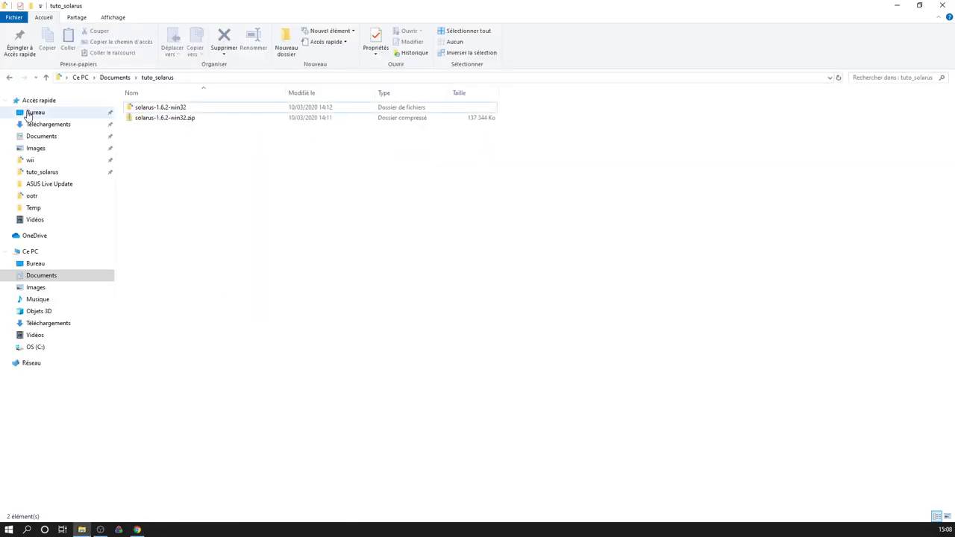
click(177, 105)
double_click(183, 109)
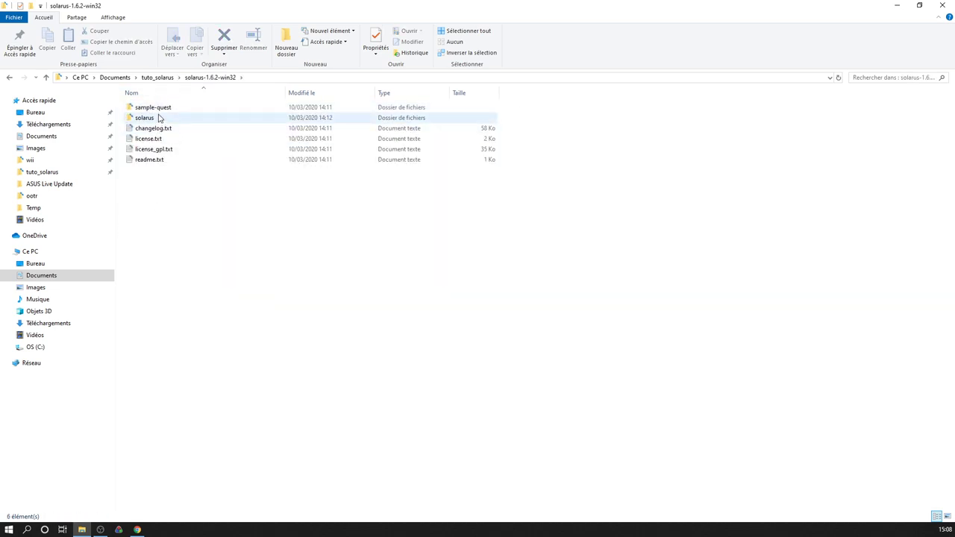
click(164, 109)
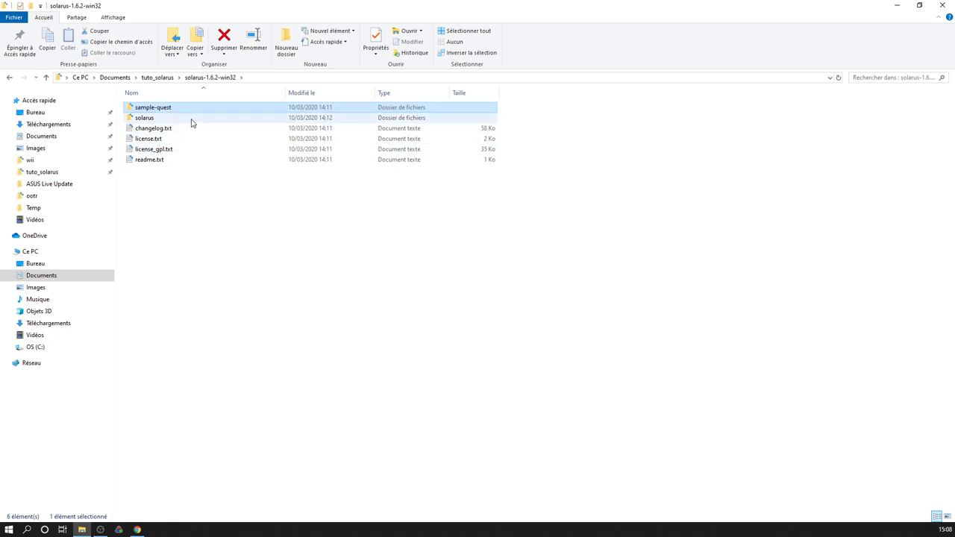
double_click(192, 121)
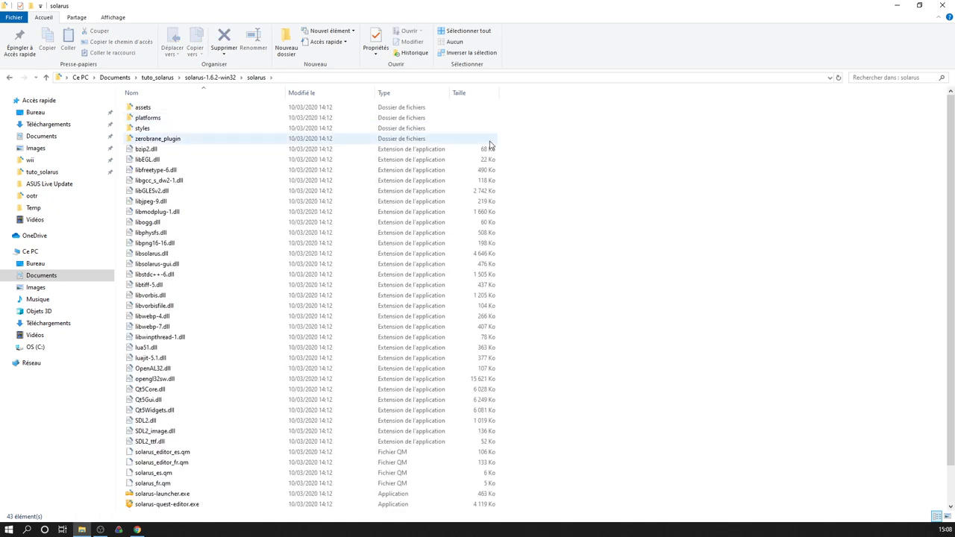
- Start solarus-launcher.exe to look at the quest launcher, and close it again
scroll(283, 215, down, 2)
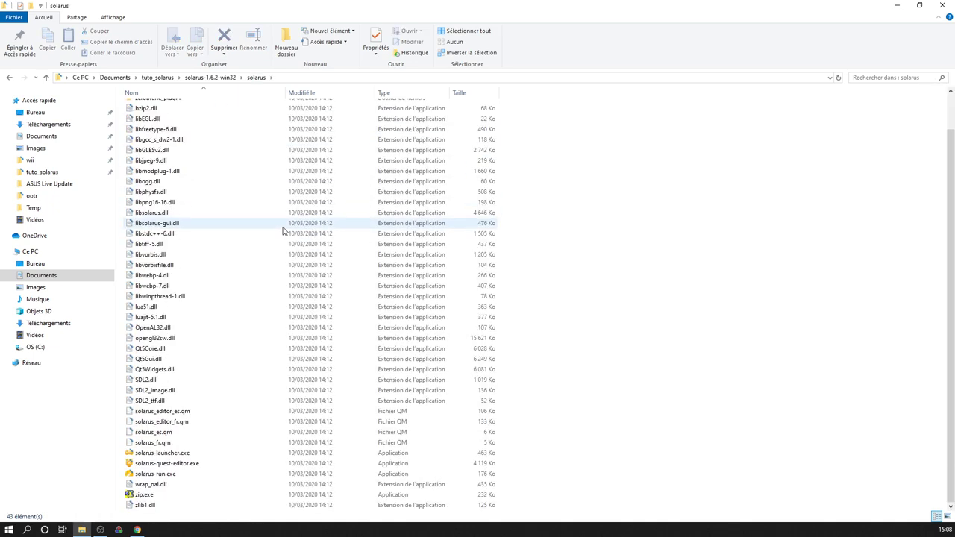
click(188, 455)
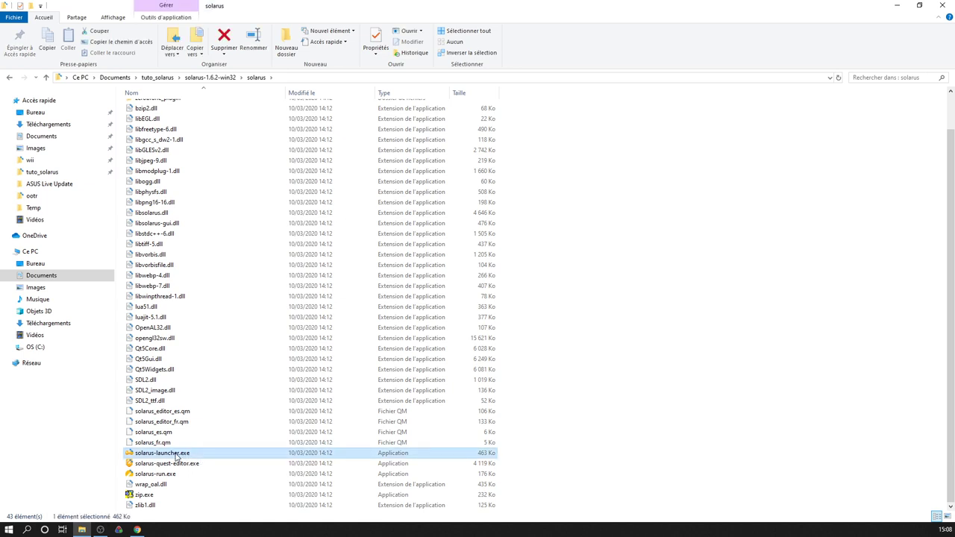
double_click(185, 453)
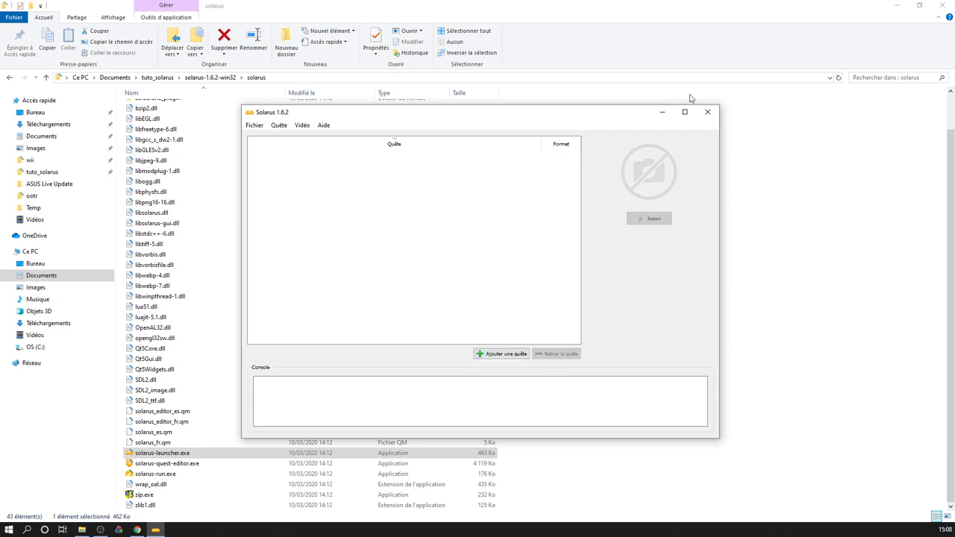
click(707, 112)
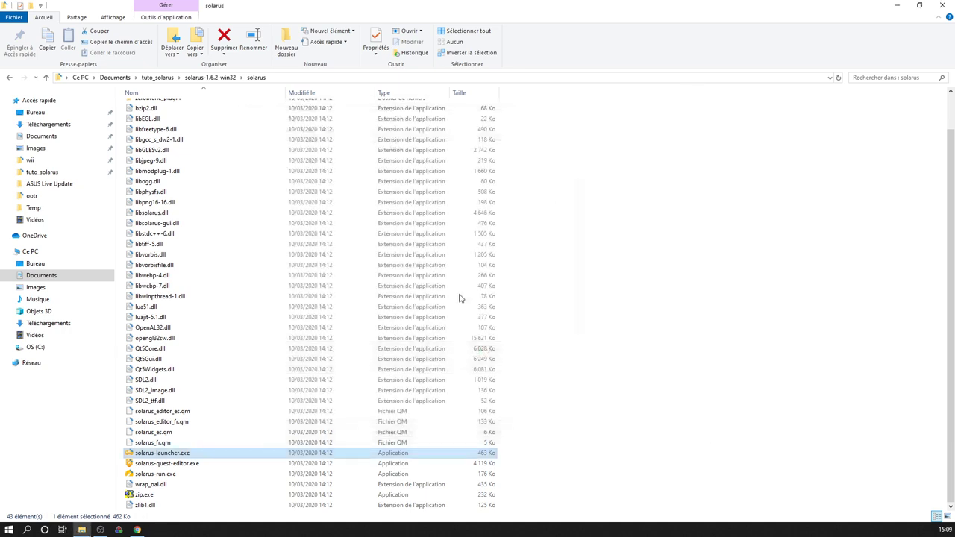
- Launch solarus-quest-editor.exe and maximize the Solarus Quest Editor window
click(188, 466)
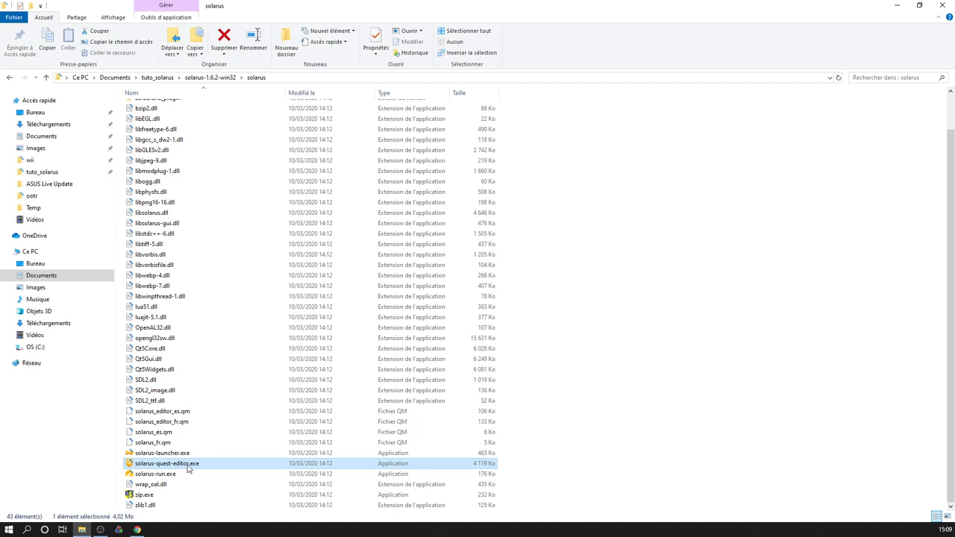
double_click(188, 466)
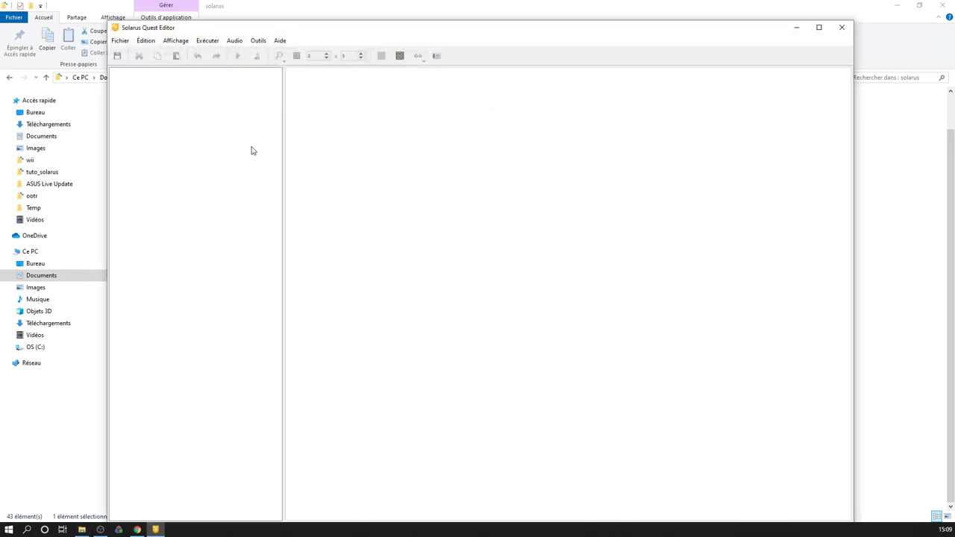
double_click(264, 27)
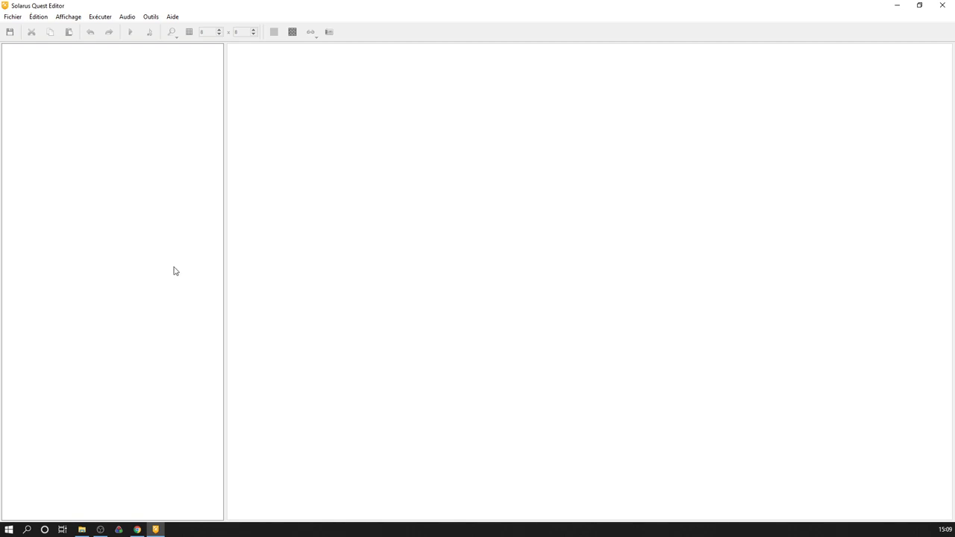
- Create a new quest in a new folder named chapitre1 inside the tuto_solarus folder
click(13, 16)
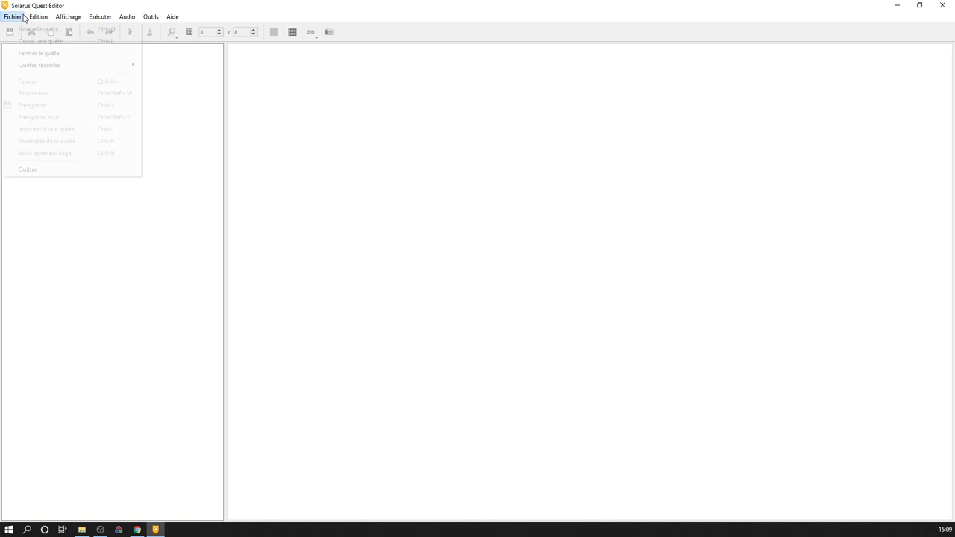
click(27, 29)
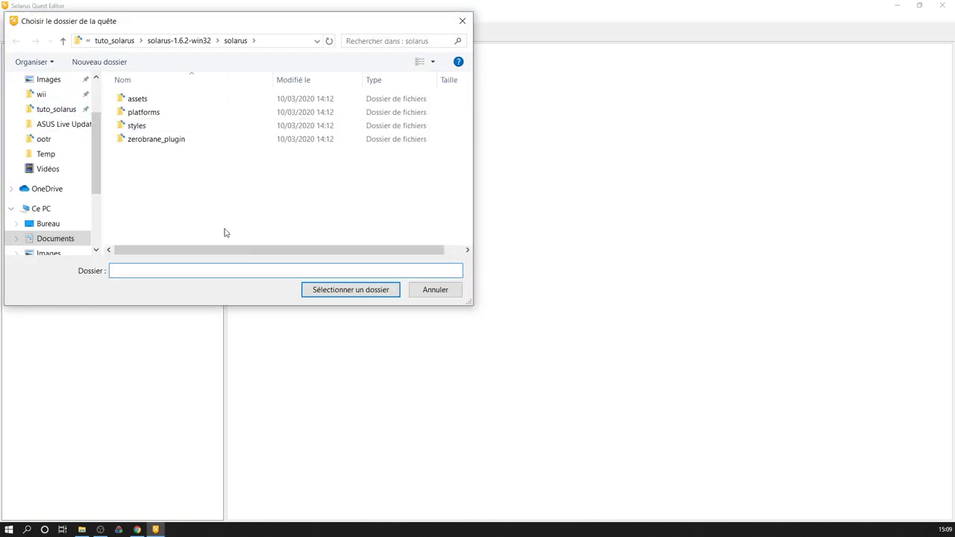
click(114, 40)
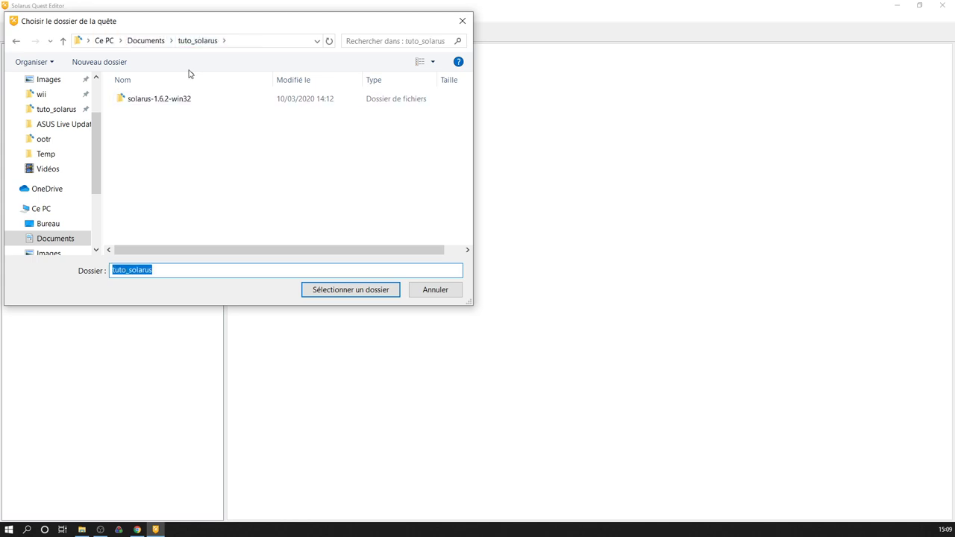
right_click(188, 165)
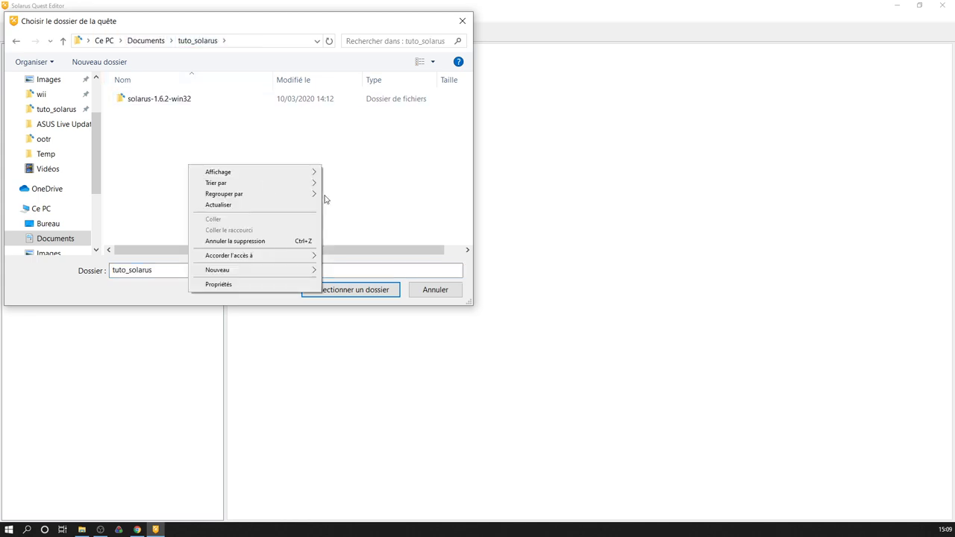
click(332, 270)
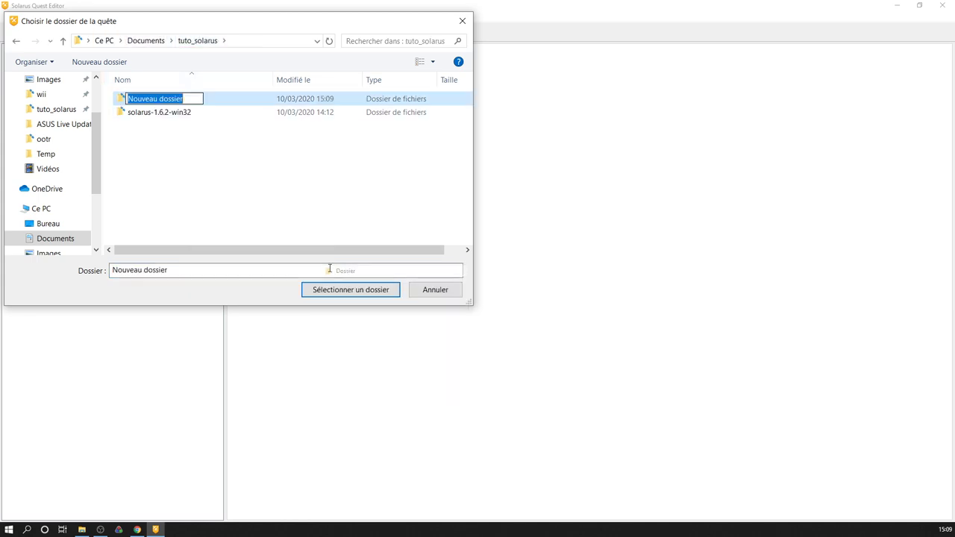
text(cha)
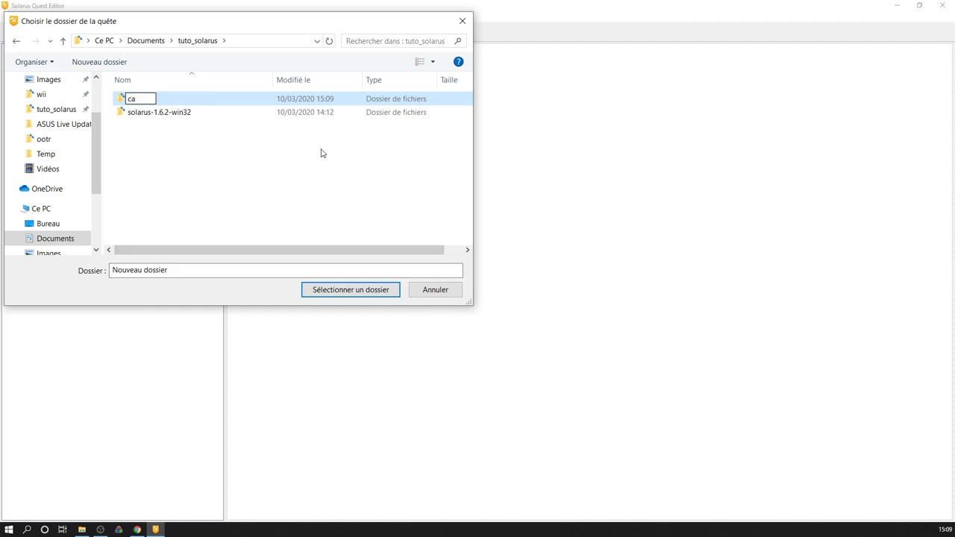
text(pitre1)
key(Return)
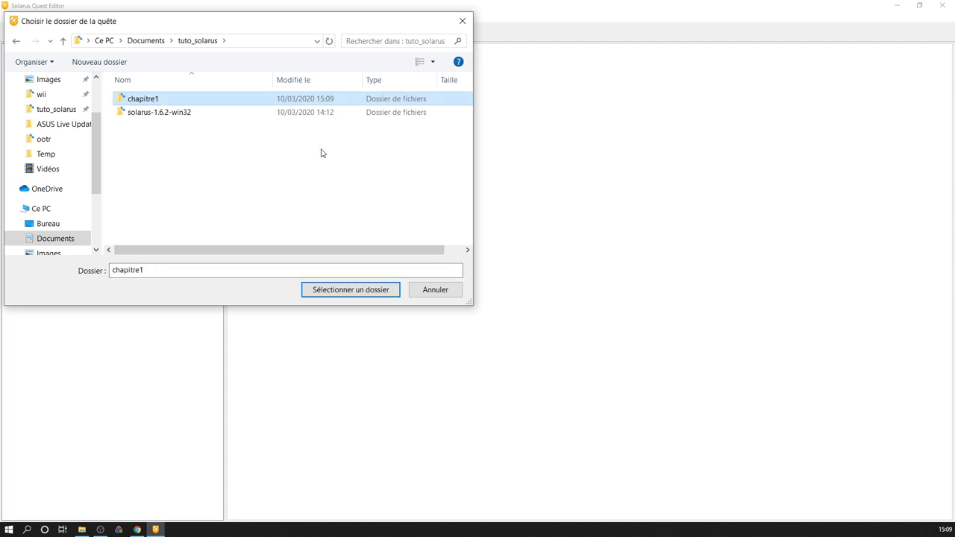
click(364, 290)
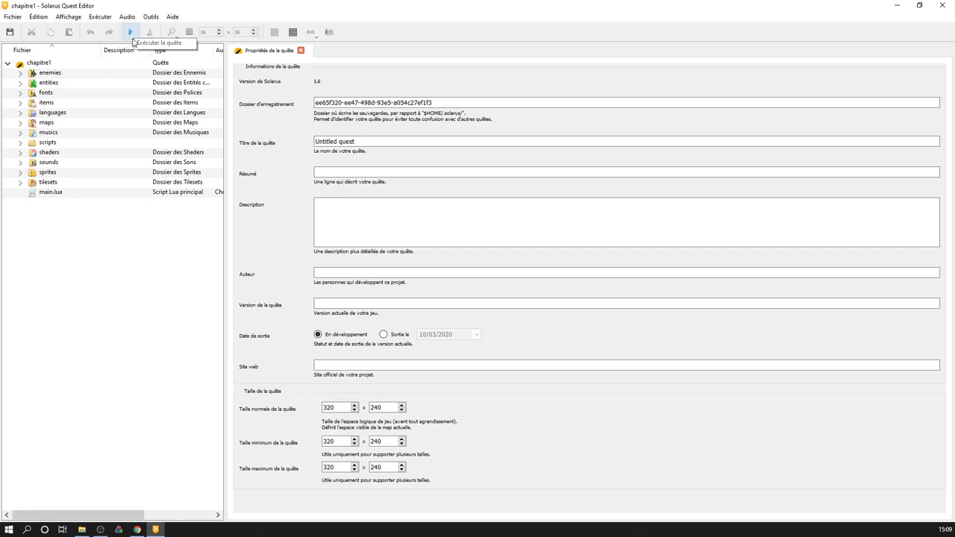
- Run the chapitre1 quest and move the game window over the quest properties
click(103, 18)
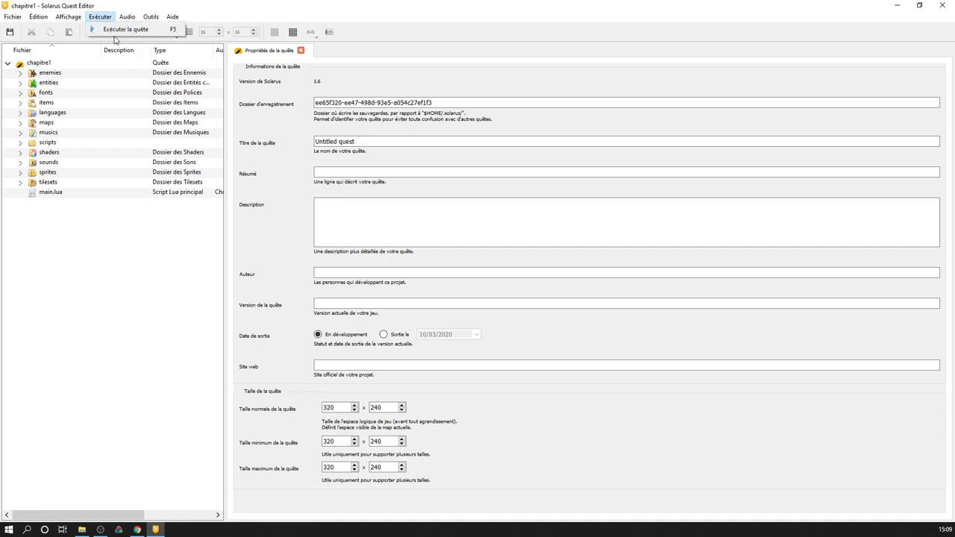
click(203, 22)
click(130, 32)
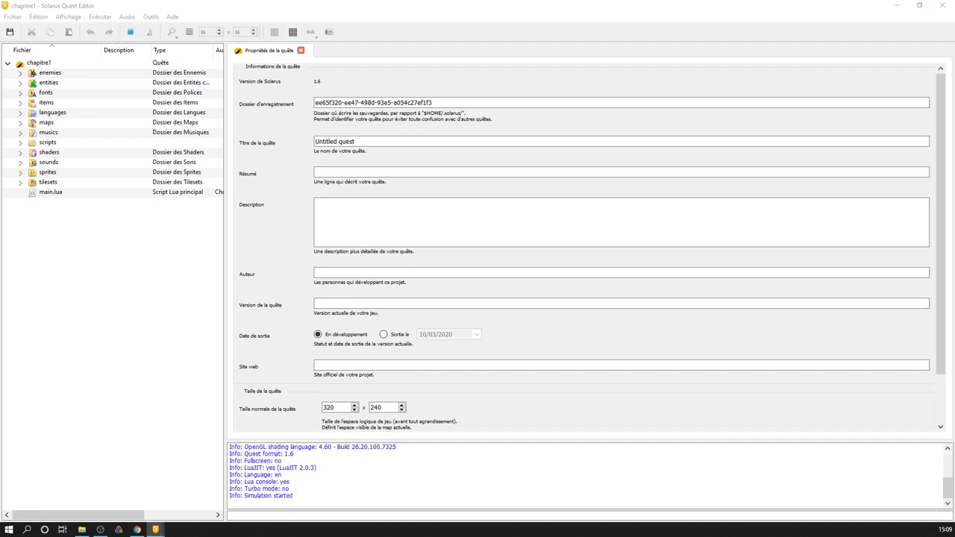
drag(51, 154, 363, 100)
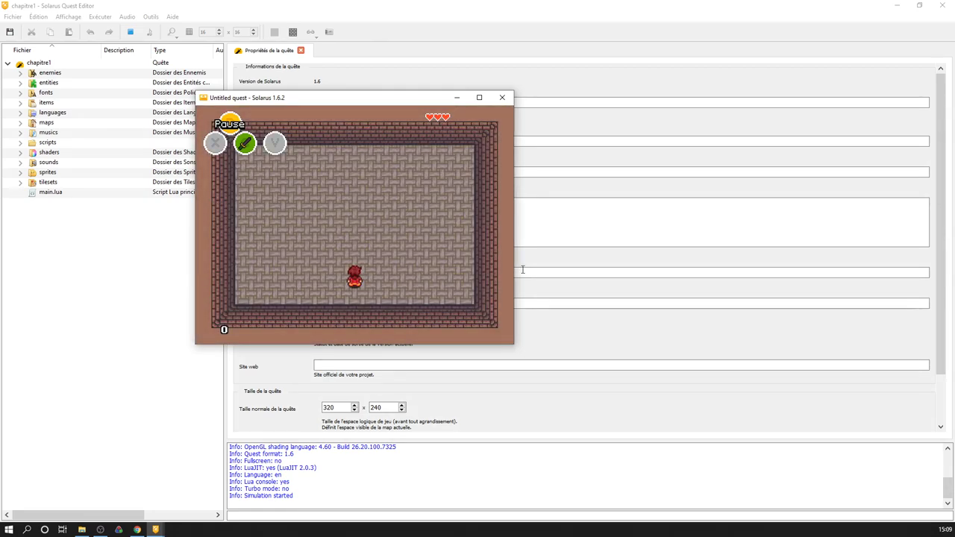
- Test the hero's movement around the room in all four directions, and close the running game
key(Up)
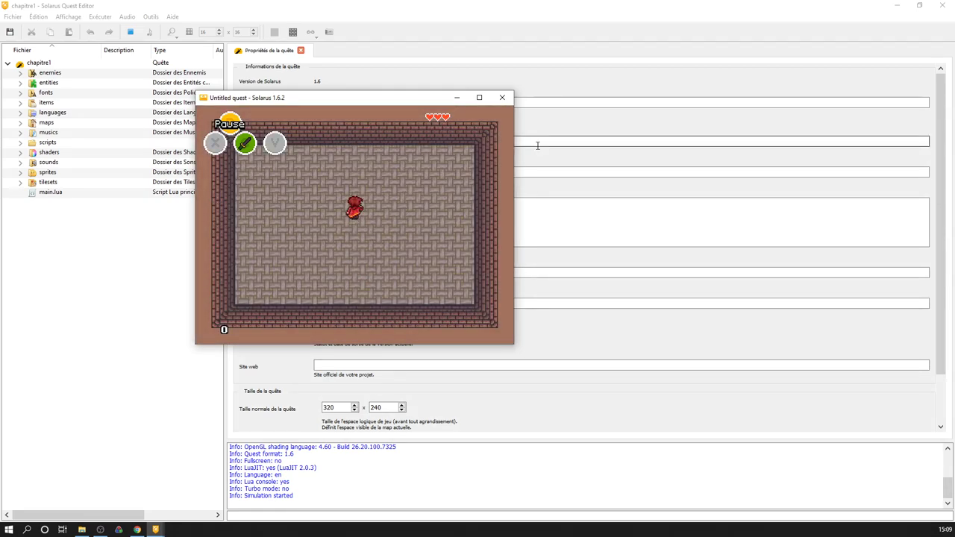
key(Left)
key(Down)
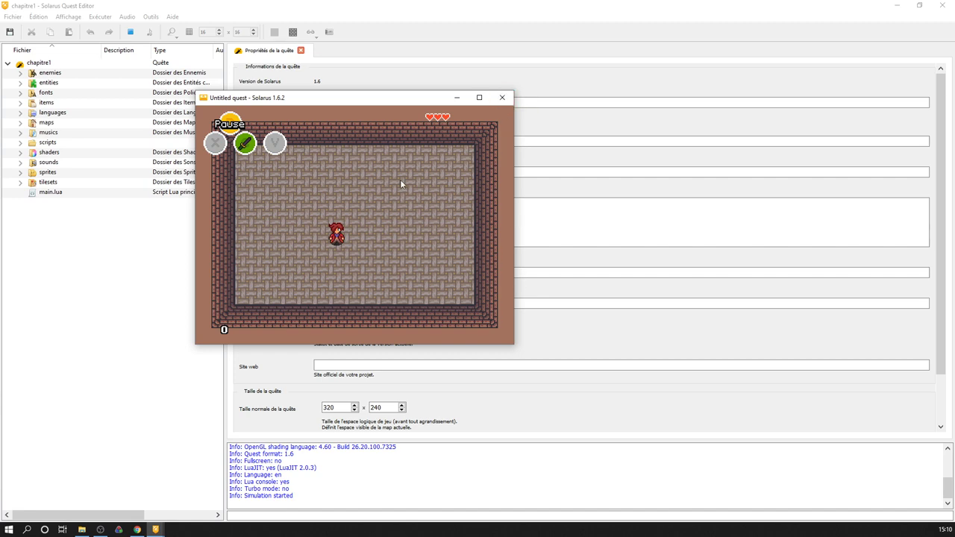
key(Right)
key(Down)
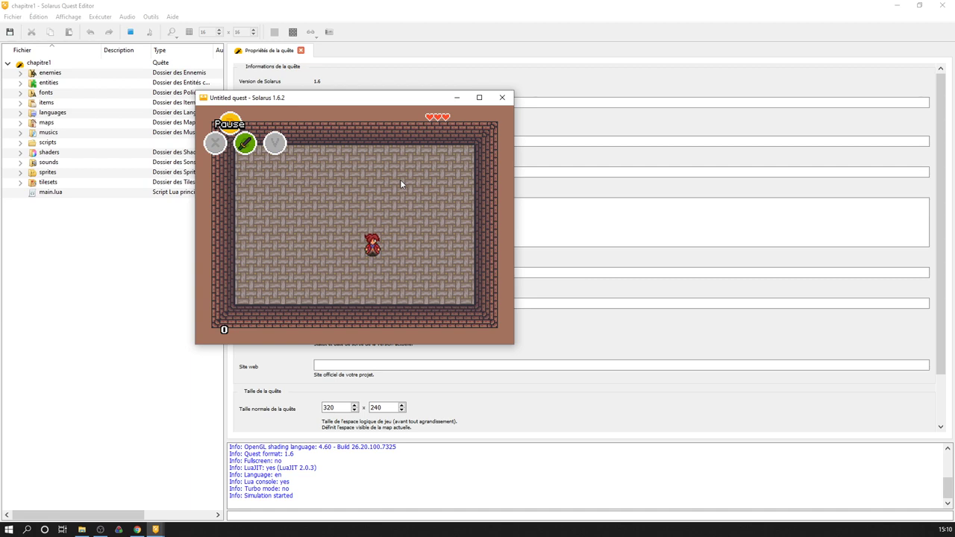
click(503, 101)
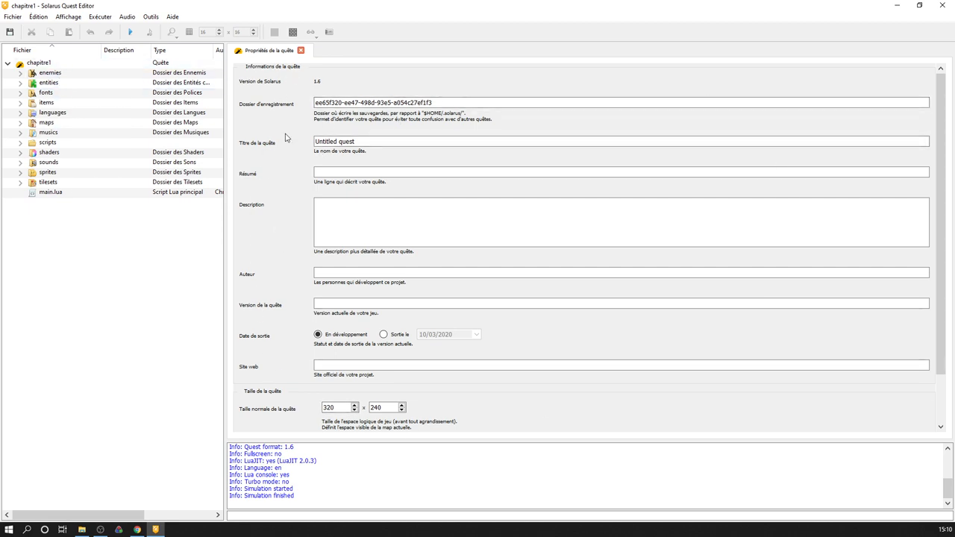
scroll(289, 156, down, 1)
scroll(290, 157, up, 1)
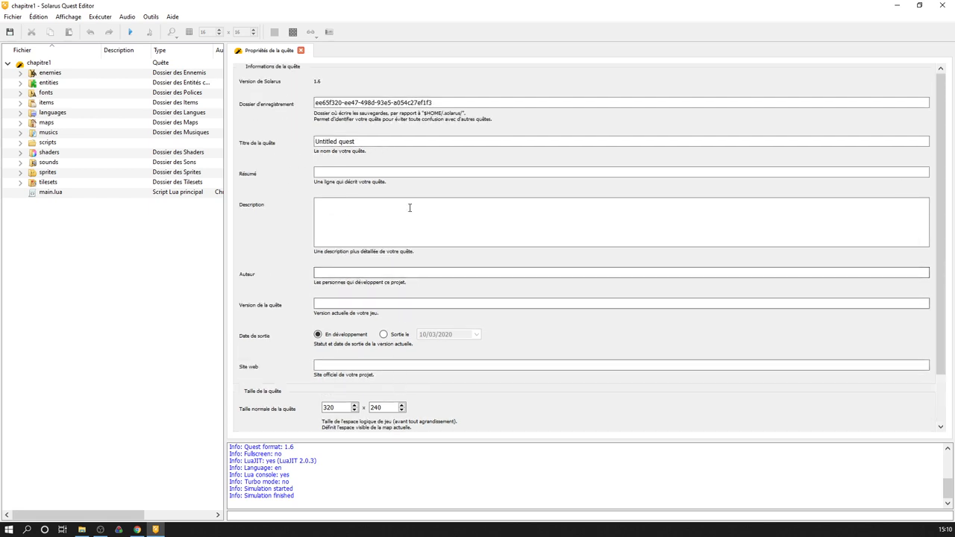
- Set the quest title to "Chapitre 1" and save the quest properties
click(377, 142)
drag(376, 143, 283, 144)
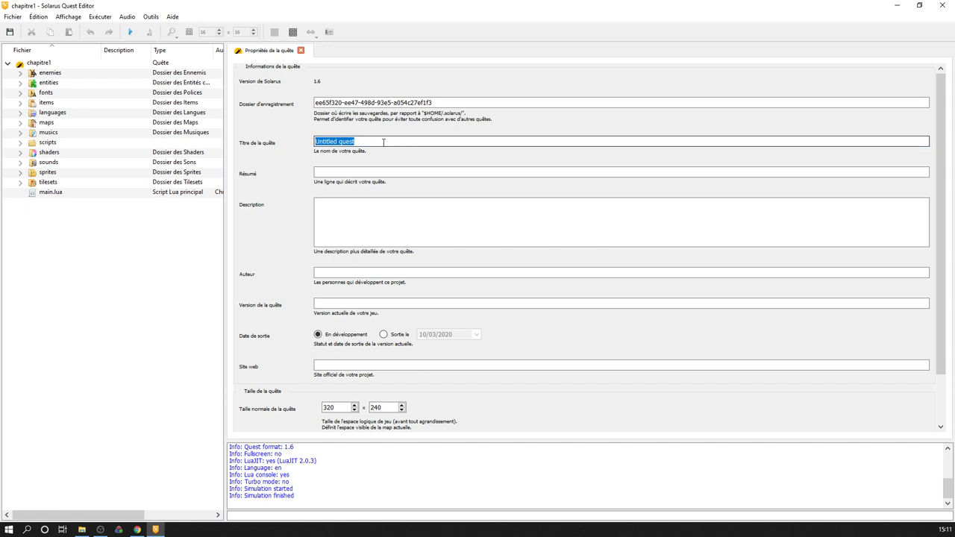
text(Chapitre 1)
key(Return)
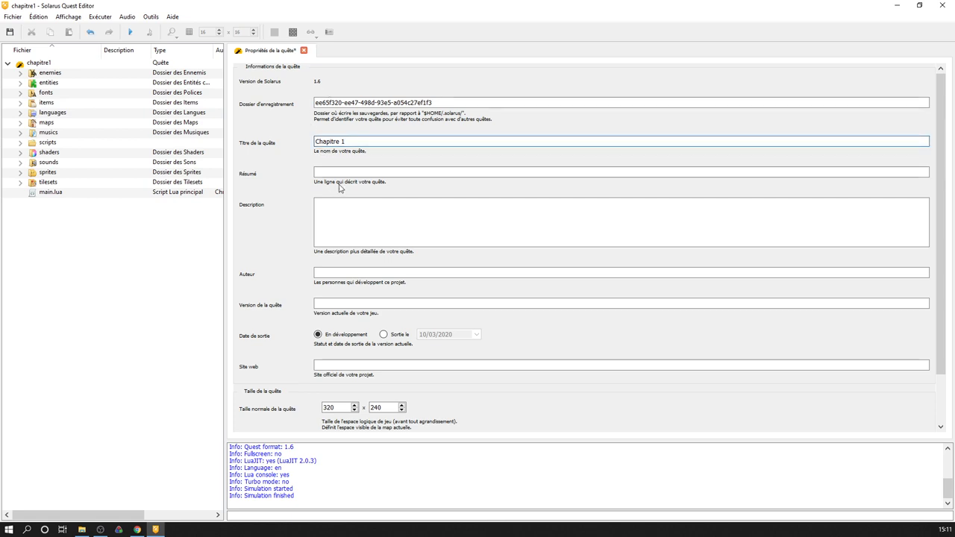
click(9, 33)
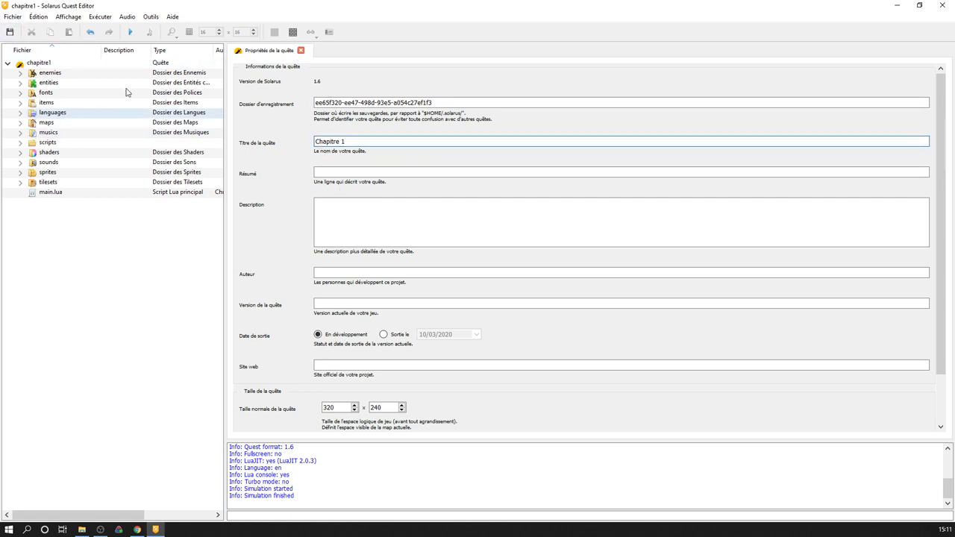
- Run the quest to check its window title, move the game window lower, walk the hero upward, and close the game
click(131, 33)
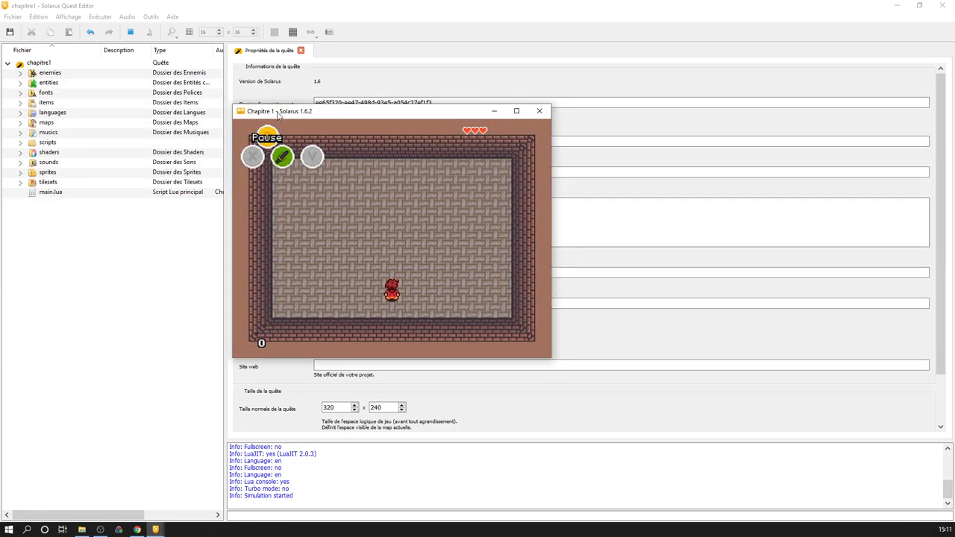
drag(288, 116, 287, 171)
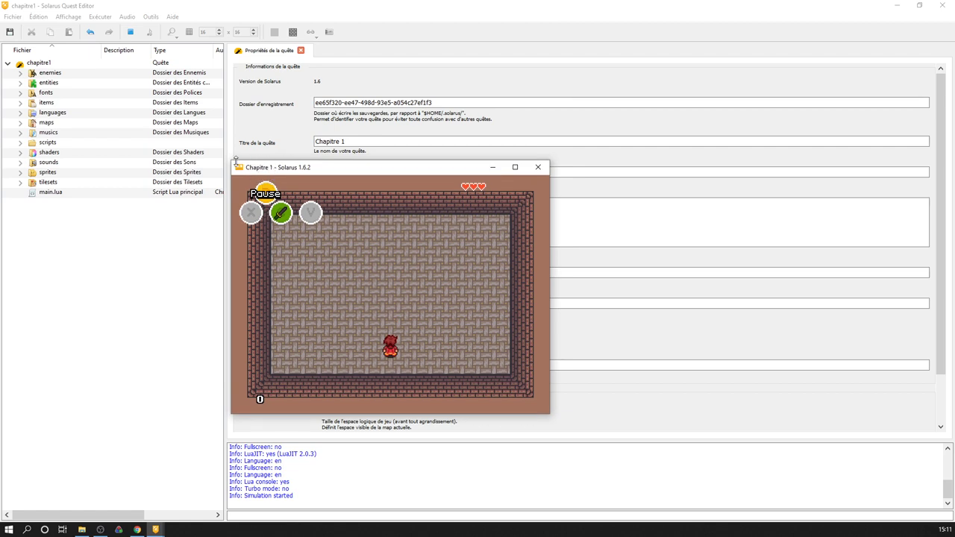
key(Up)
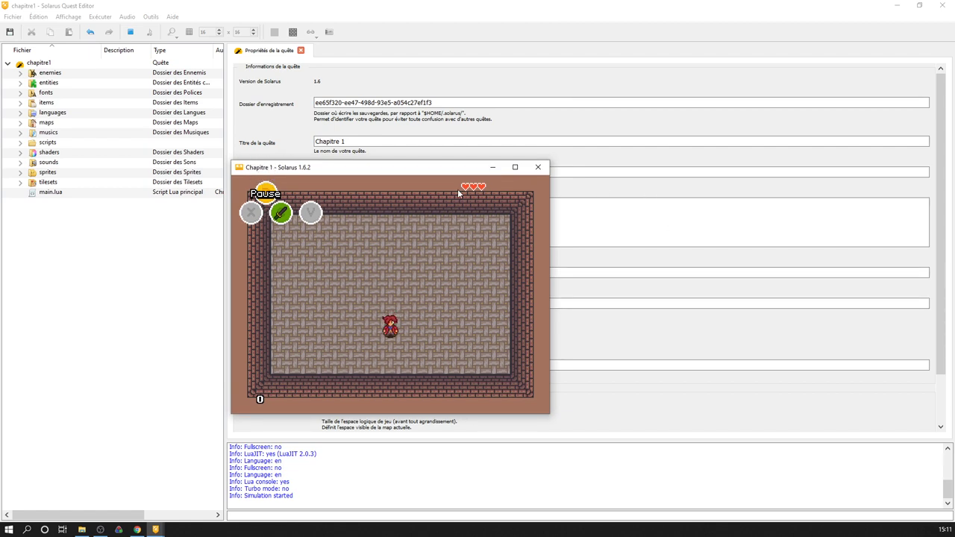
click(539, 168)
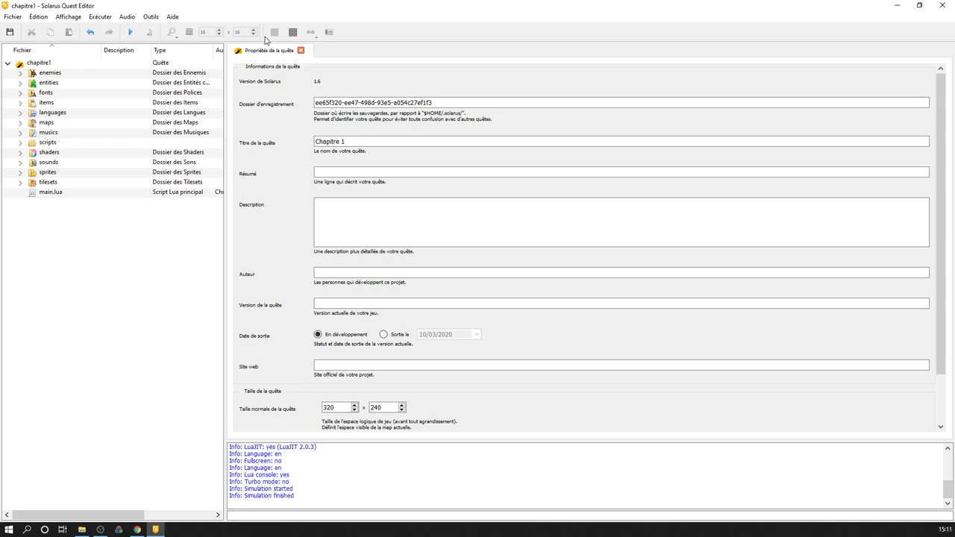
- Close the quest properties and open the main.lua script to look through its code
click(301, 51)
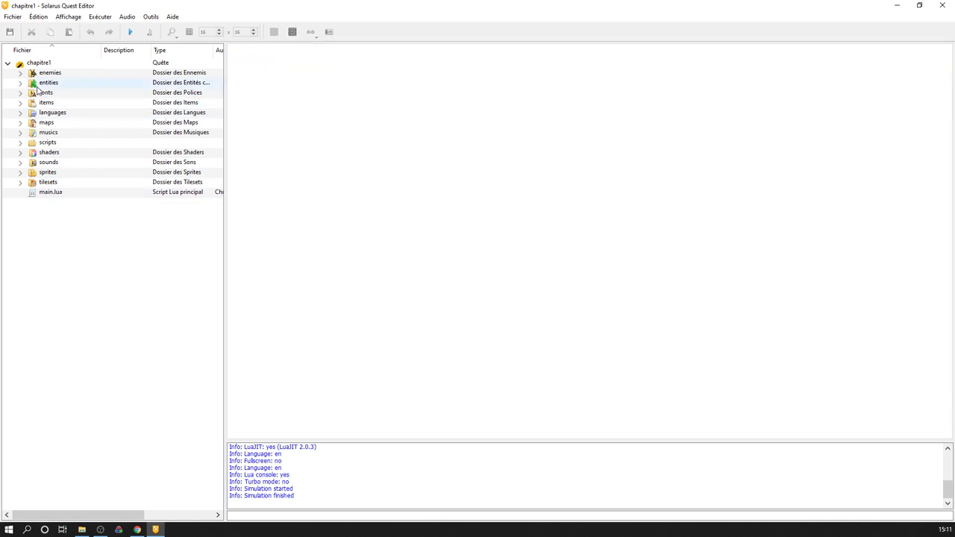
double_click(52, 194)
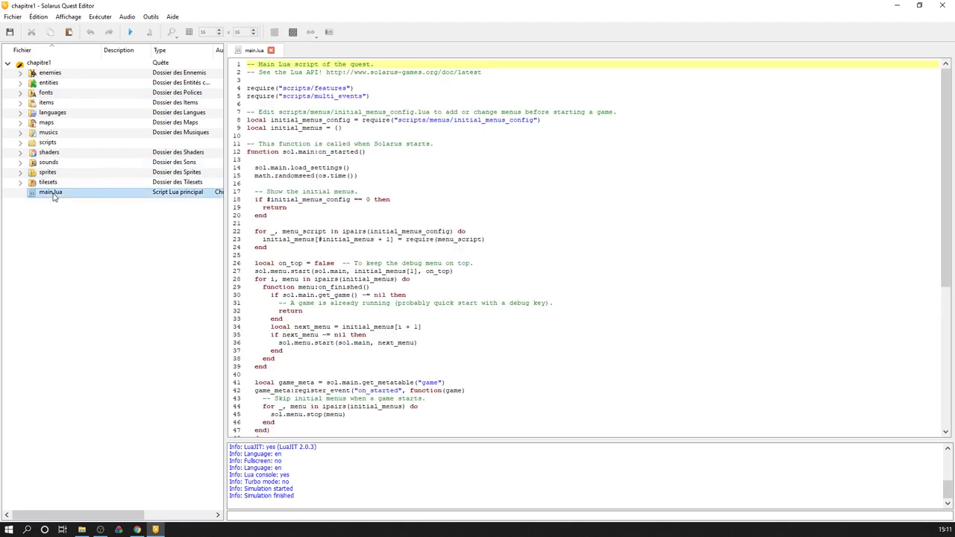
scroll(342, 163, down, 5)
scroll(385, 300, up, 5)
- Open first_map from the maps folder and box-select its room elements to inspect them, leaving nothing selected
click(20, 123)
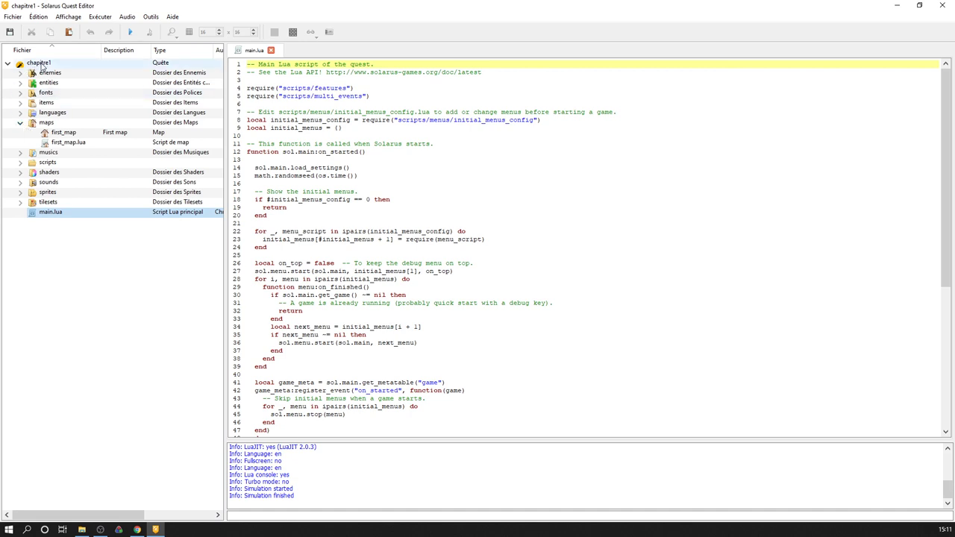
double_click(63, 132)
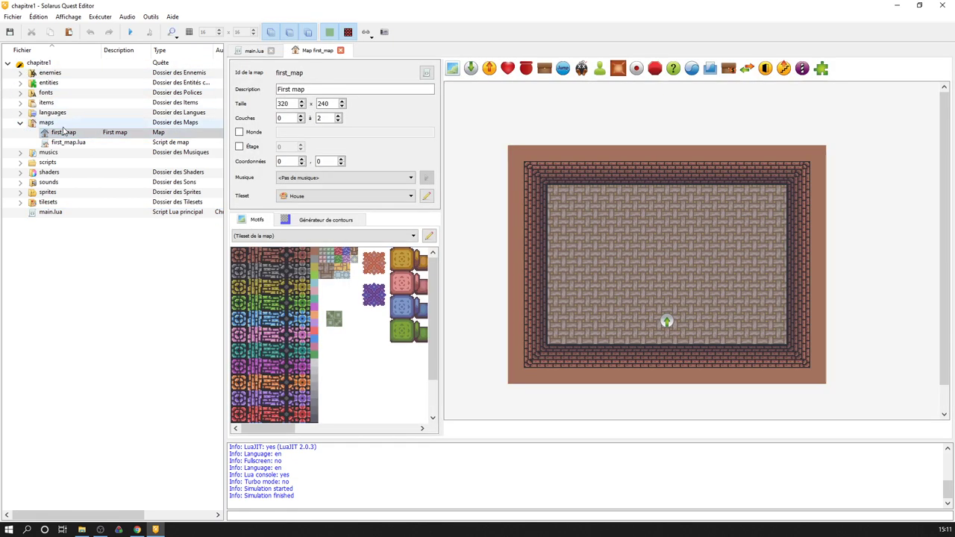
drag(482, 132, 838, 386)
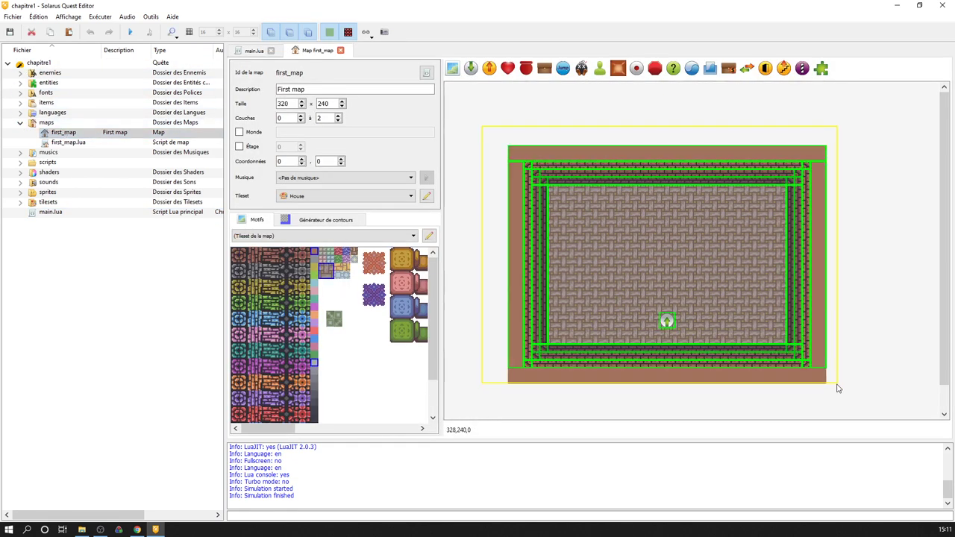
click(853, 383)
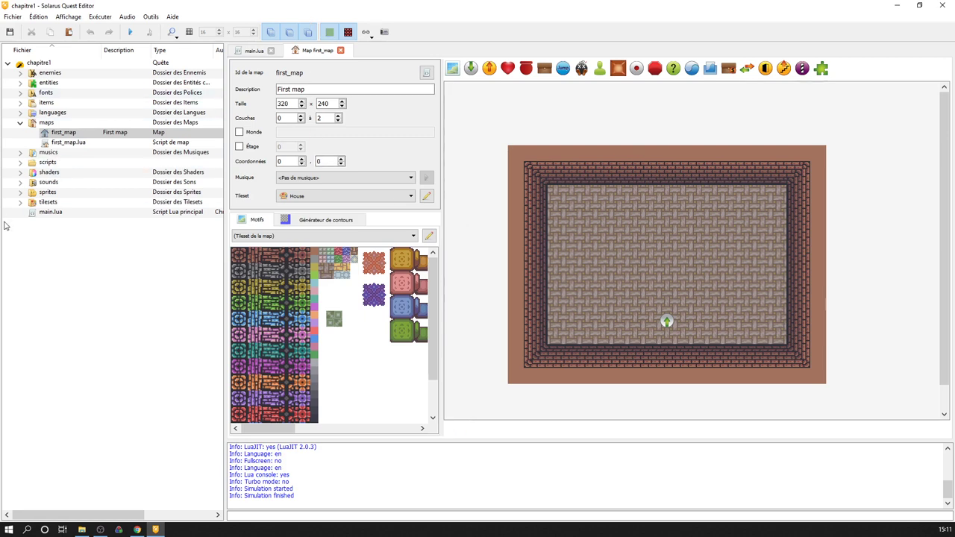
- Look at the contents of the sprites and items folders in the quest tree, collapsing each one again
click(21, 193)
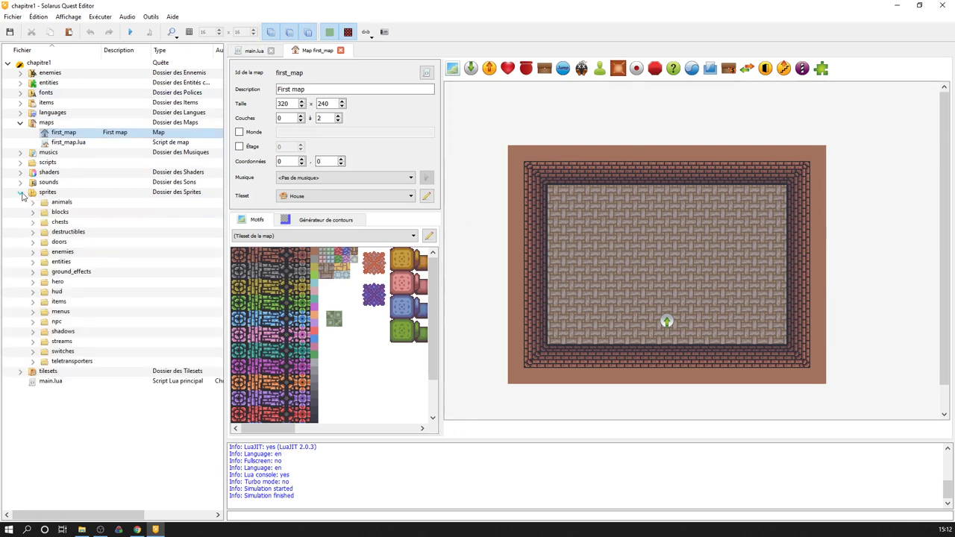
click(21, 193)
click(20, 103)
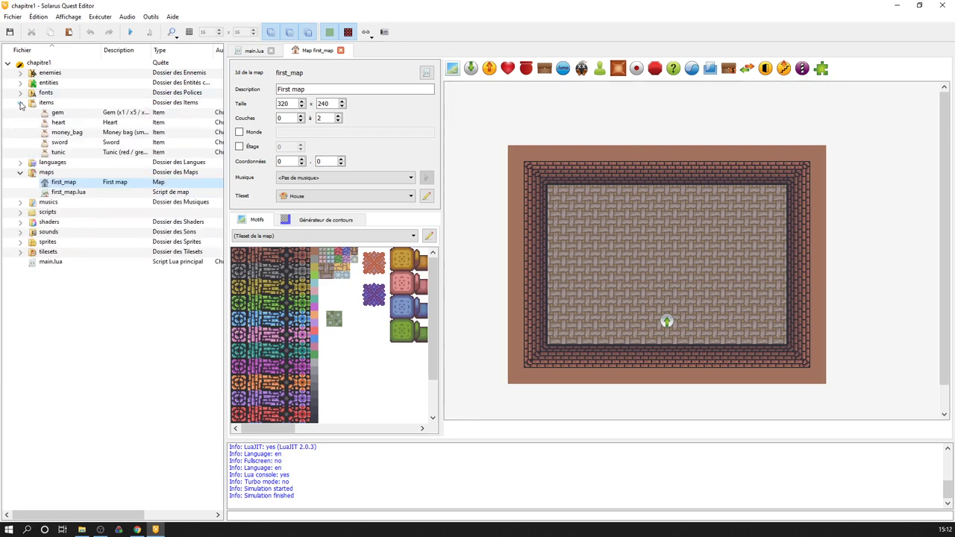
click(21, 103)
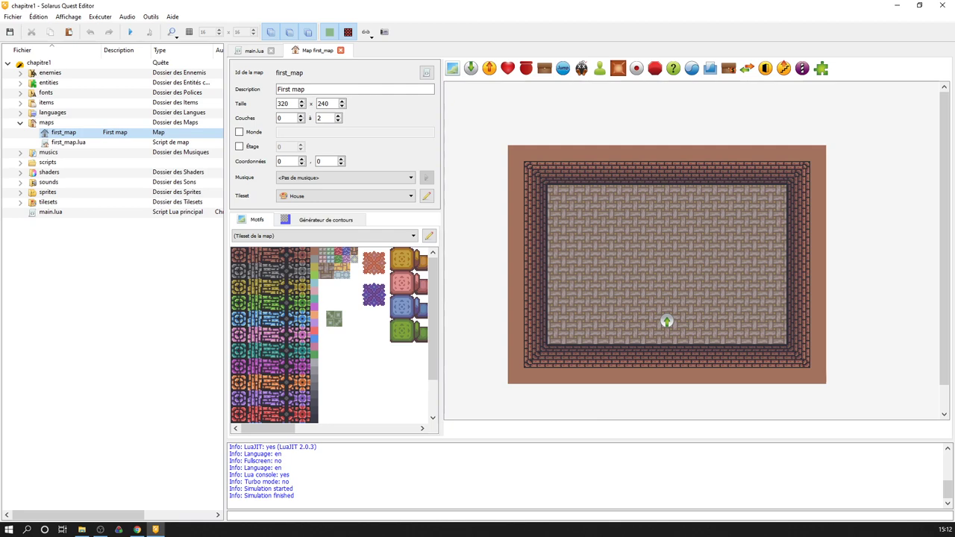
- Switch to File Explorer and open the data folder inside tuto_solarus\chapitre1 to view the quest's files
key(alt+Tab)
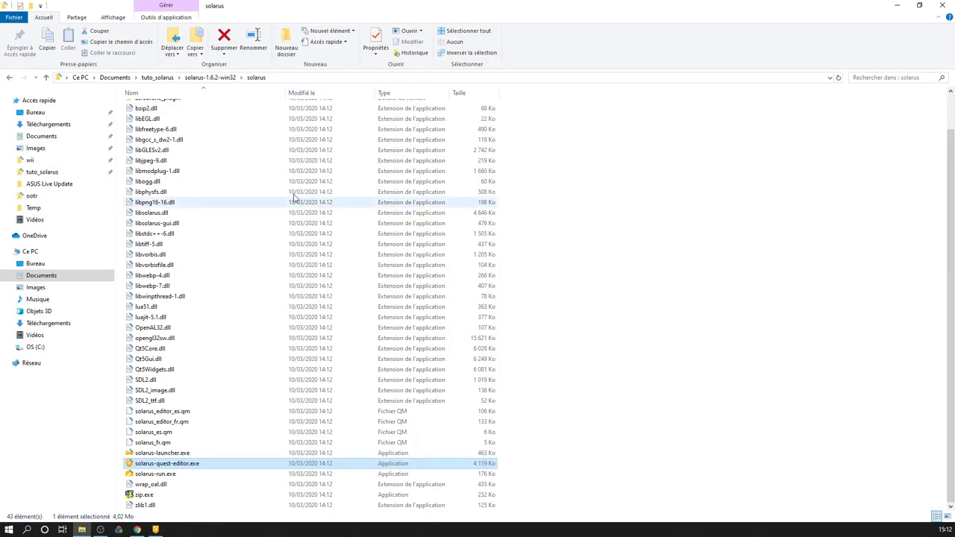
click(158, 78)
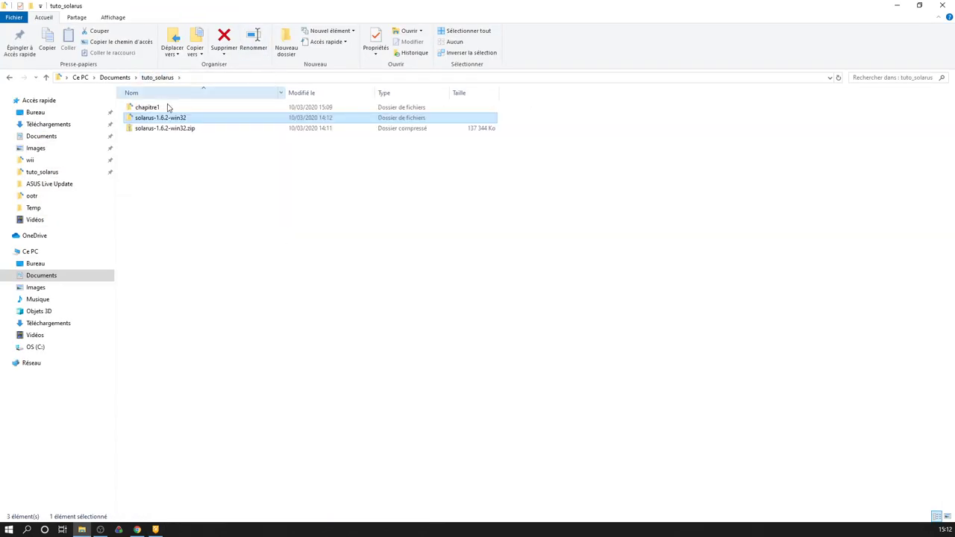
double_click(165, 108)
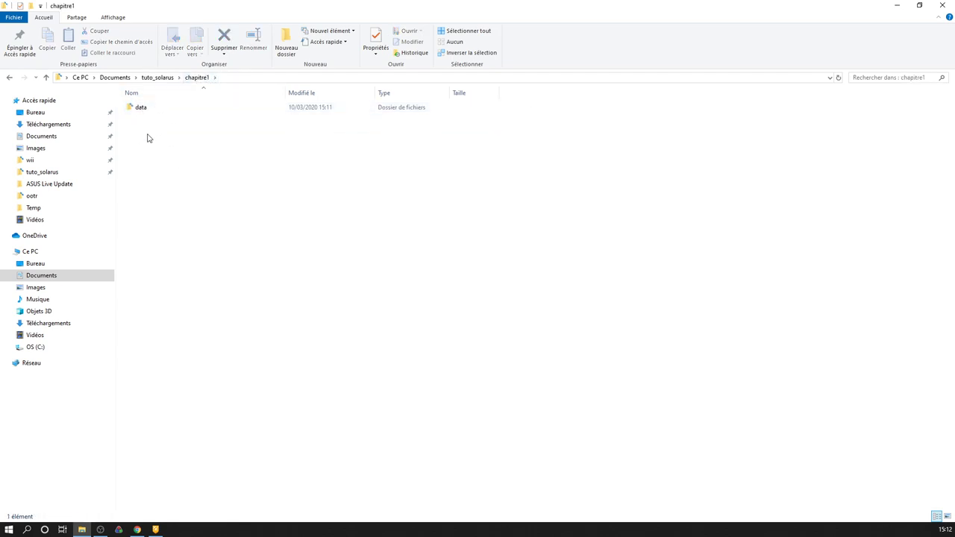
click(161, 114)
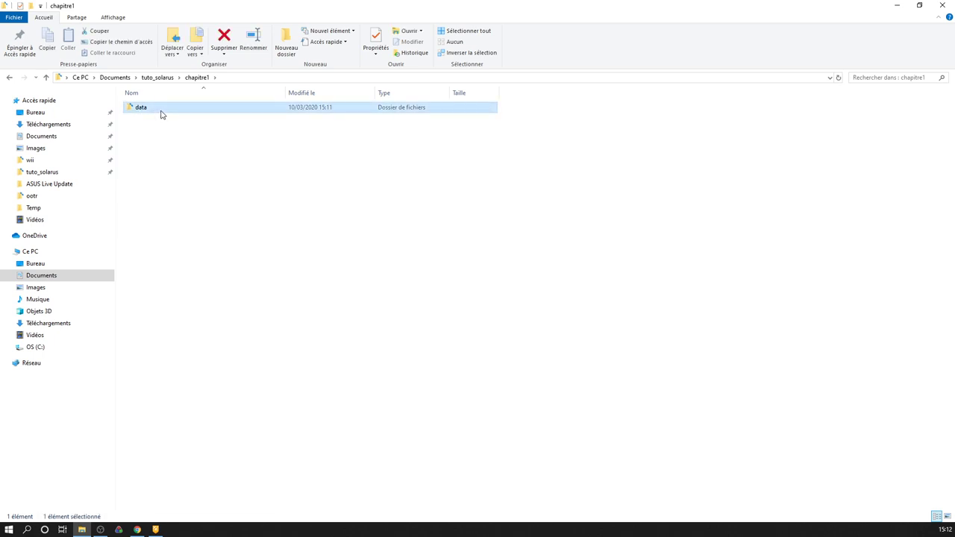
double_click(173, 110)
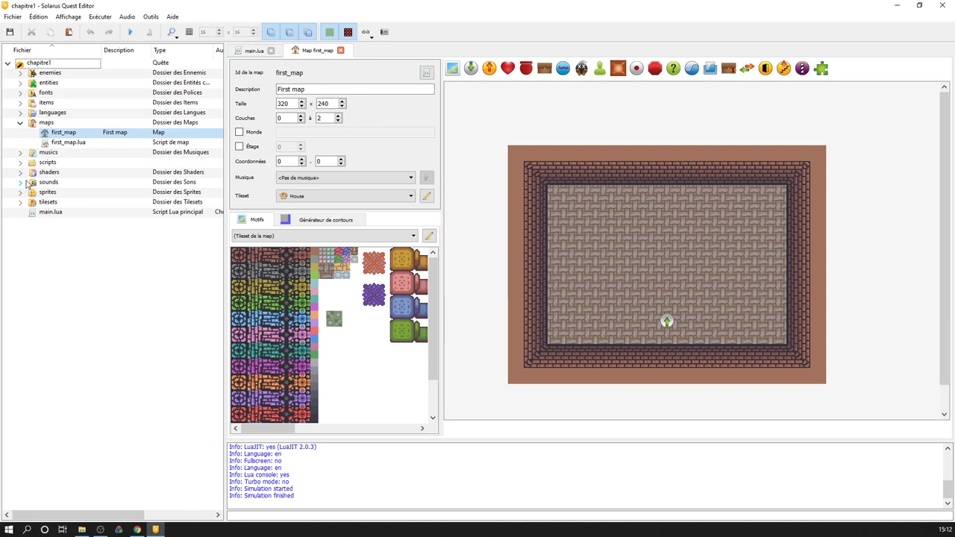
- In Solarus Quest Editor, collapse the maps folder and start building a quest package, choosing the chapitre1 folder as its location
click(21, 123)
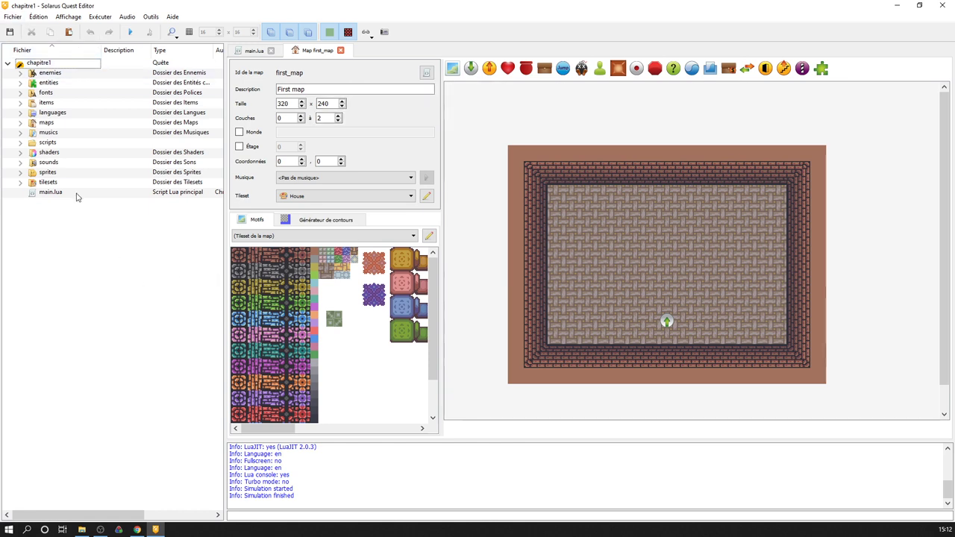
click(14, 17)
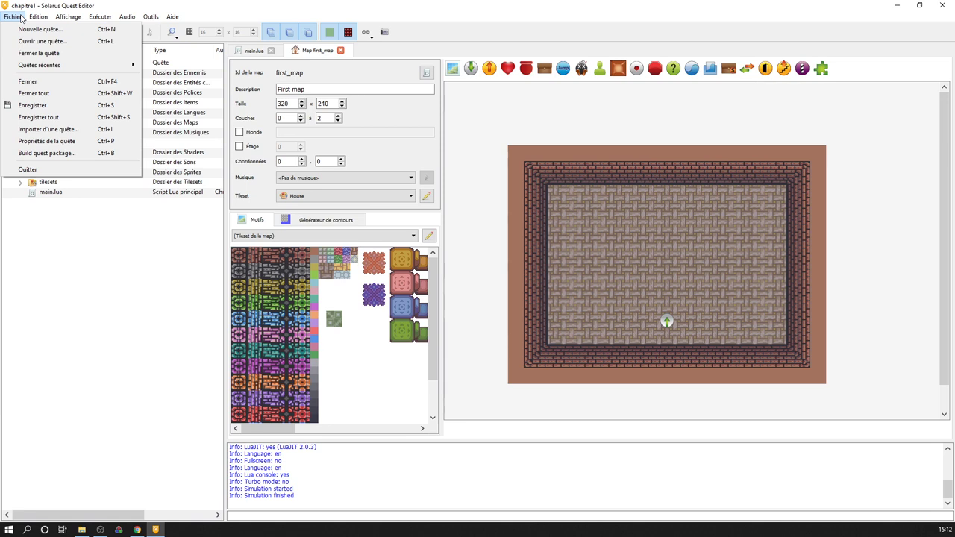
click(78, 153)
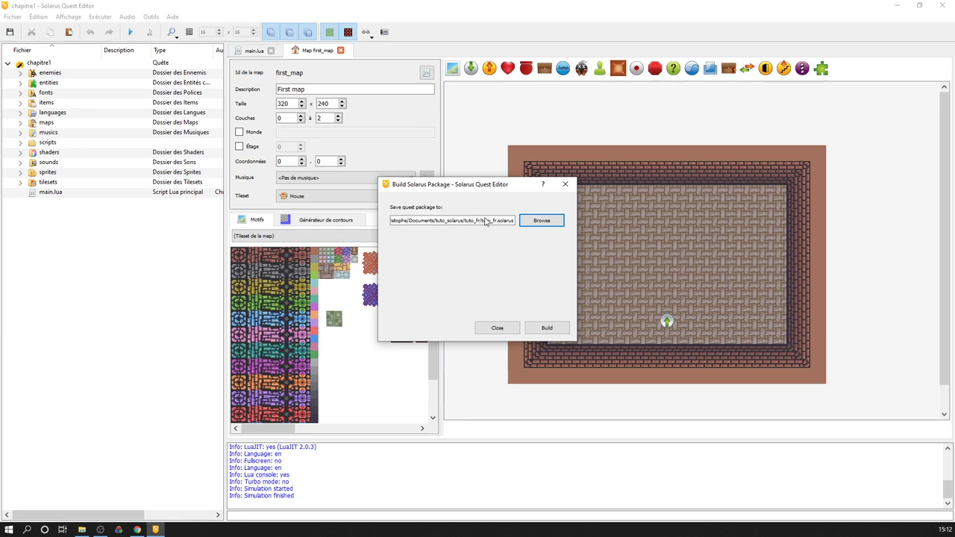
click(542, 220)
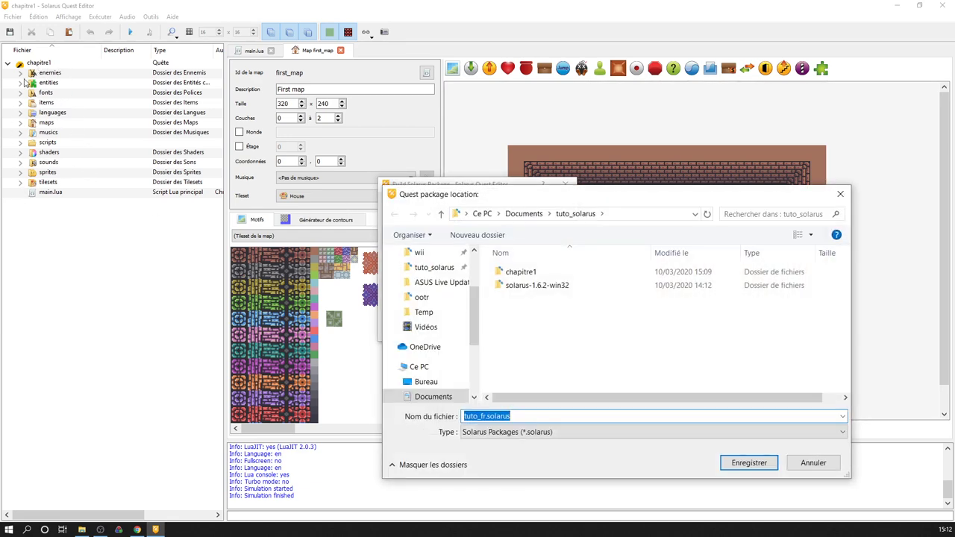
double_click(538, 272)
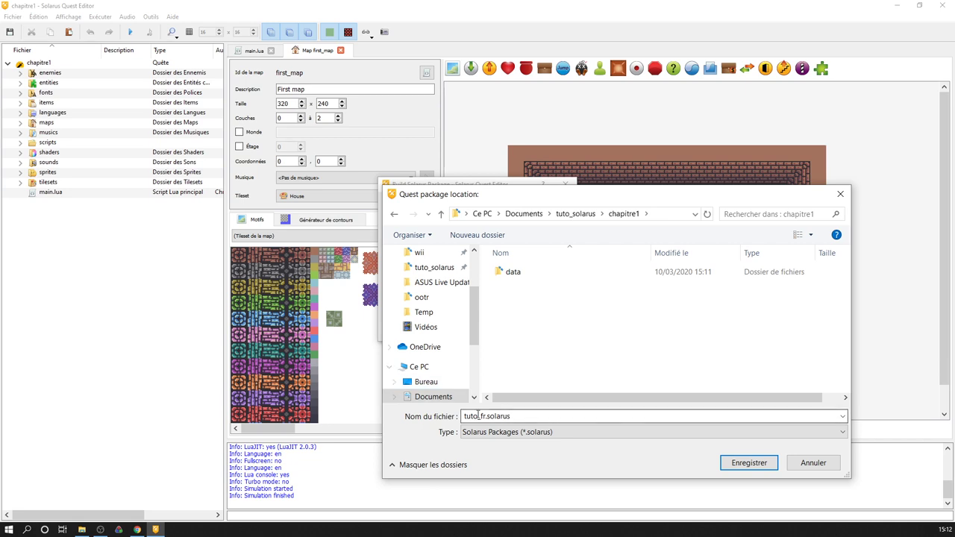
- Name the package chapitre1.solarus, build it, and close the build dialog
drag(525, 412, 470, 414)
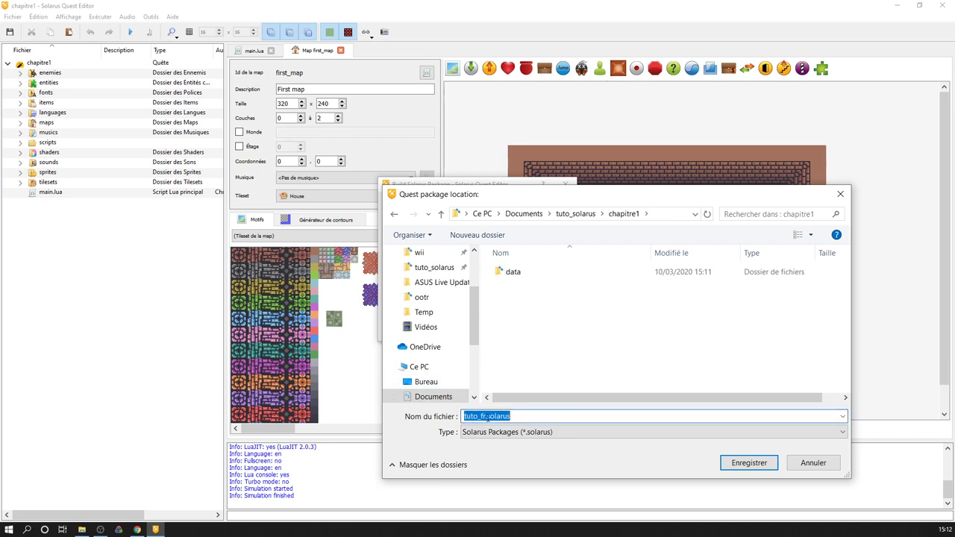
click(488, 416)
double_click(487, 416)
text(chapitre1)
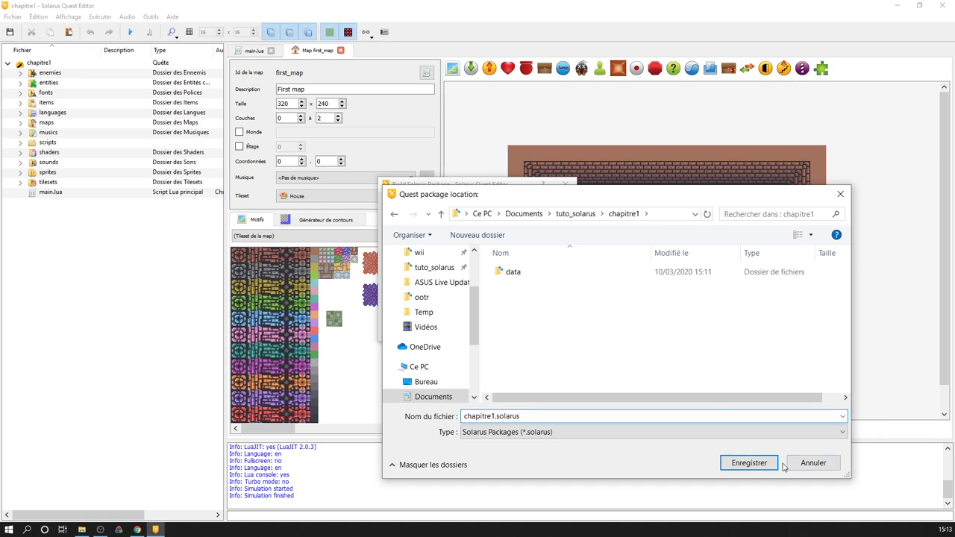
click(753, 461)
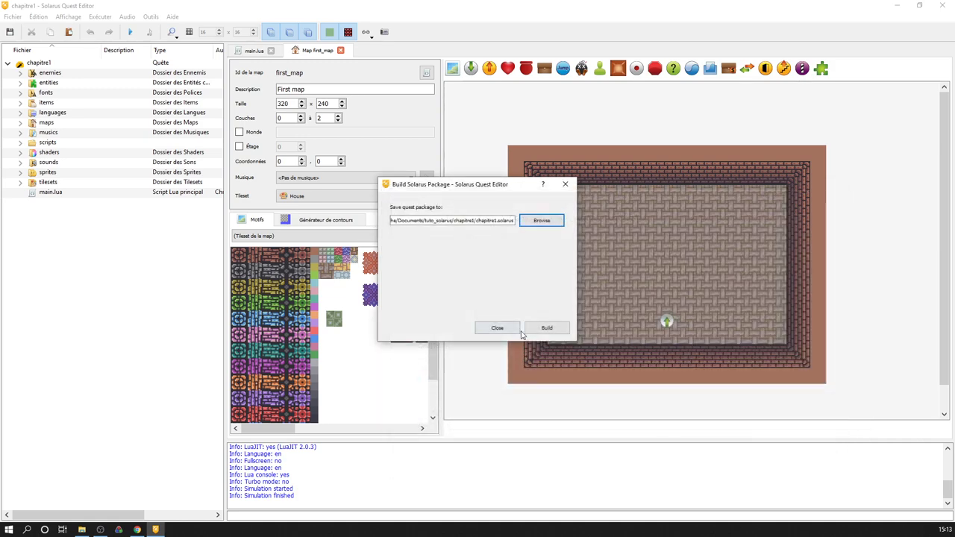
click(544, 329)
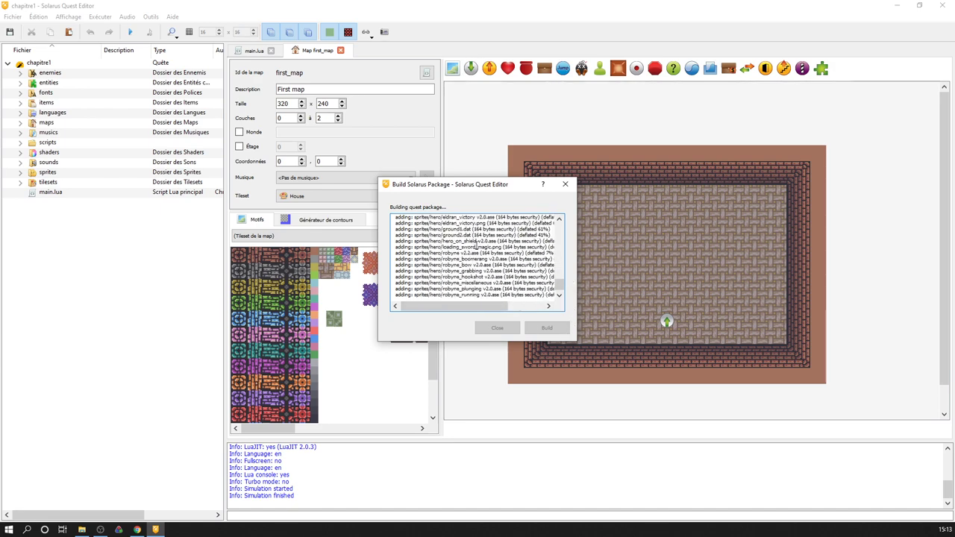
click(498, 328)
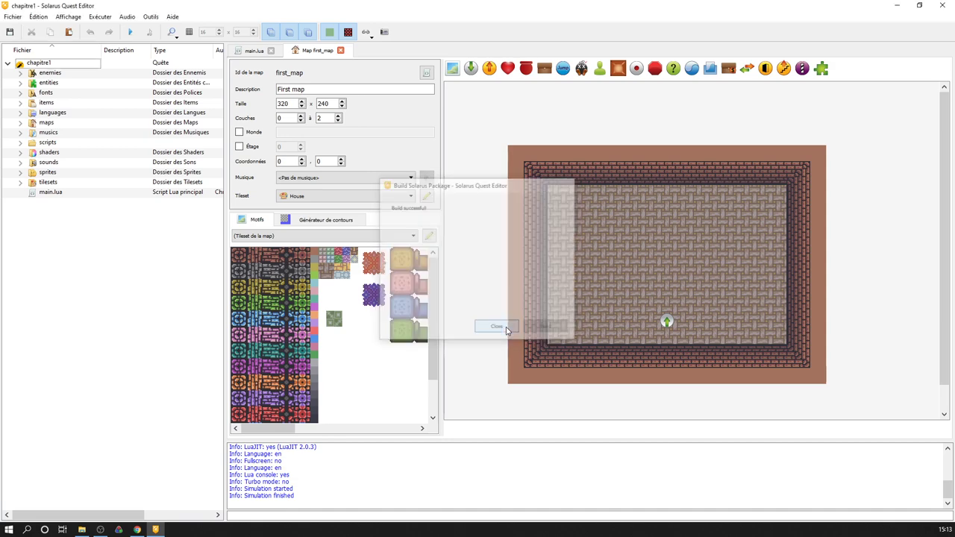
- Switch to File Explorer and check the chapitre1 folder for the chapitre1.solarus package
key(alt+Tab)
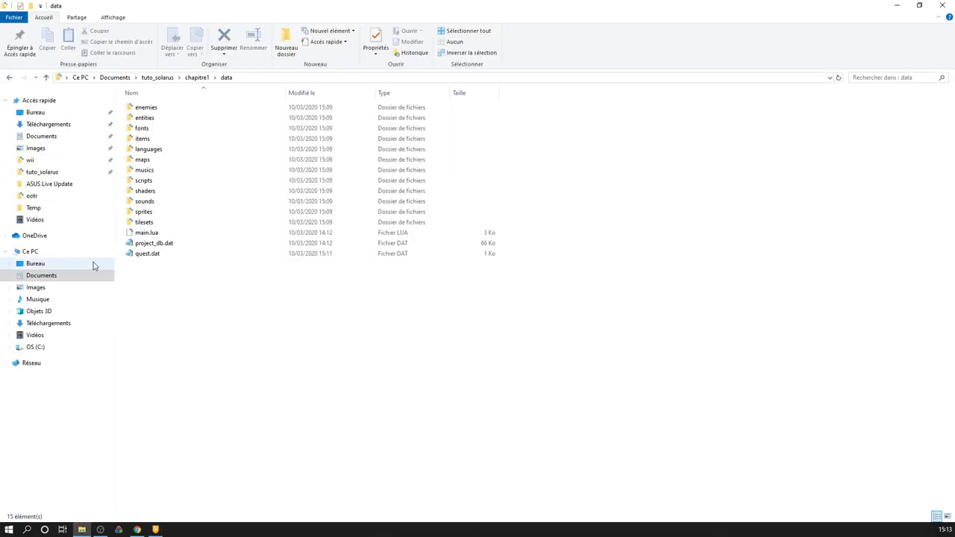
click(196, 78)
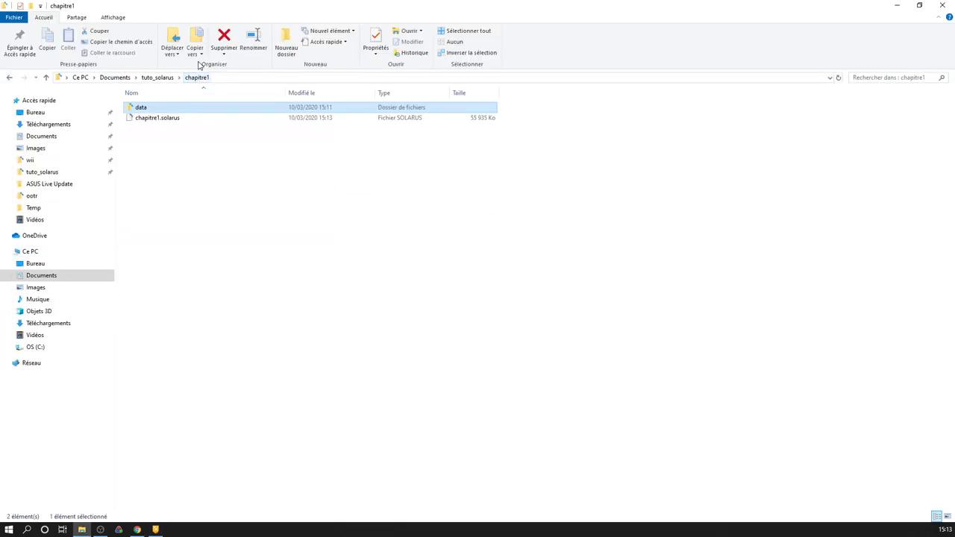
click(173, 120)
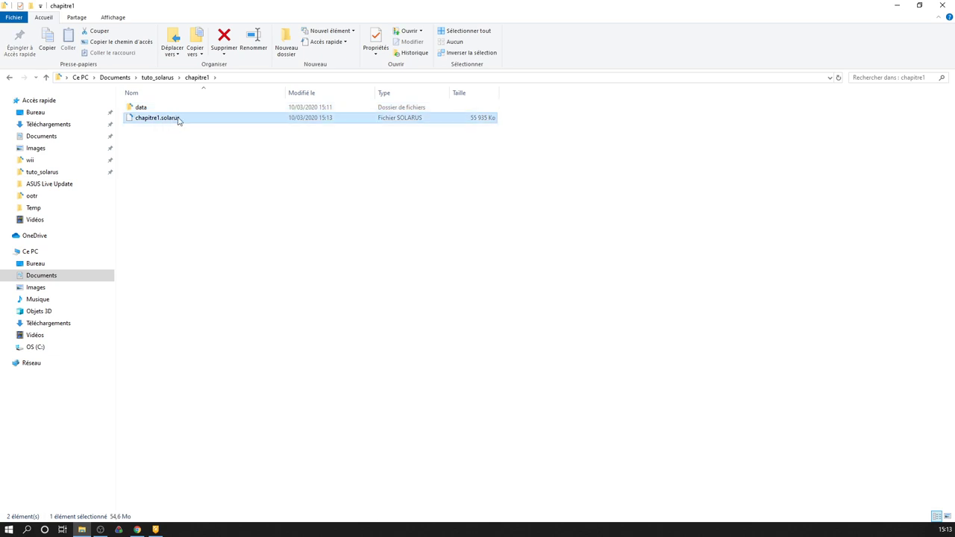
click(191, 248)
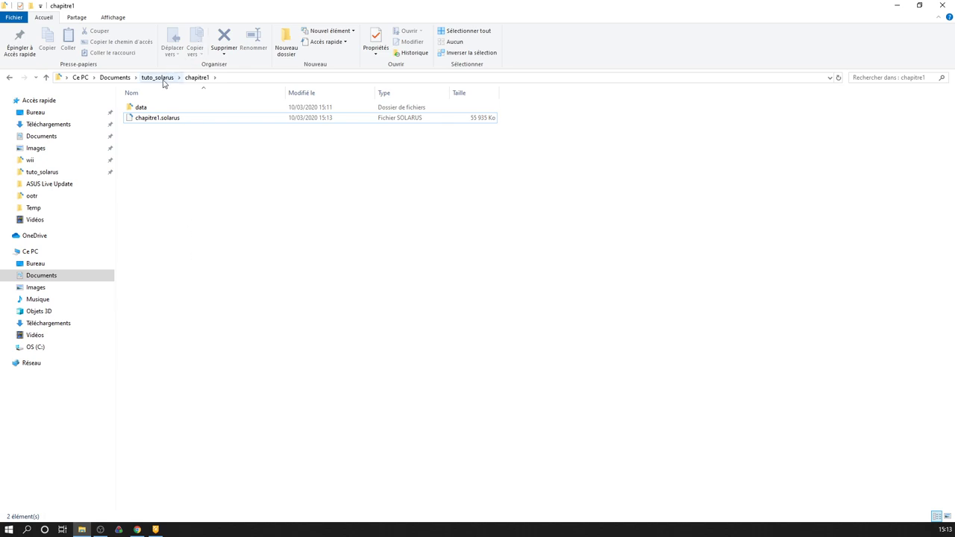
- Go to the solarus folder inside tuto_solarus\solarus-1.6.2-win32 and launch solarus-launcher.exe
click(163, 78)
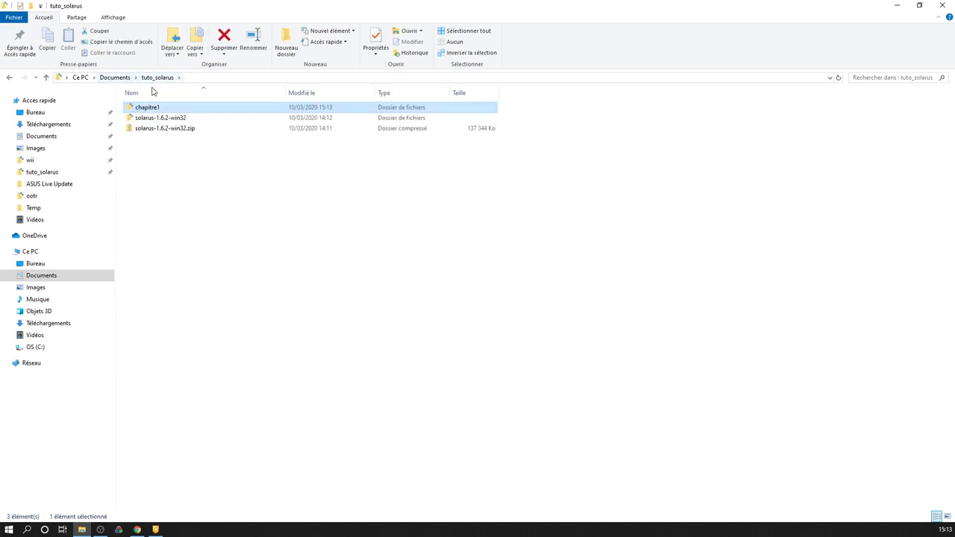
double_click(154, 117)
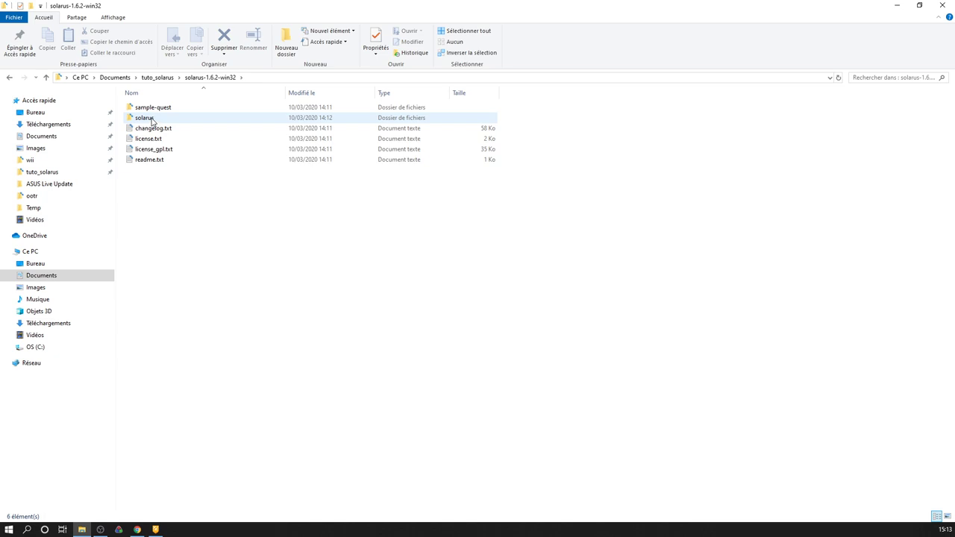
double_click(151, 119)
scroll(249, 443, down, 2)
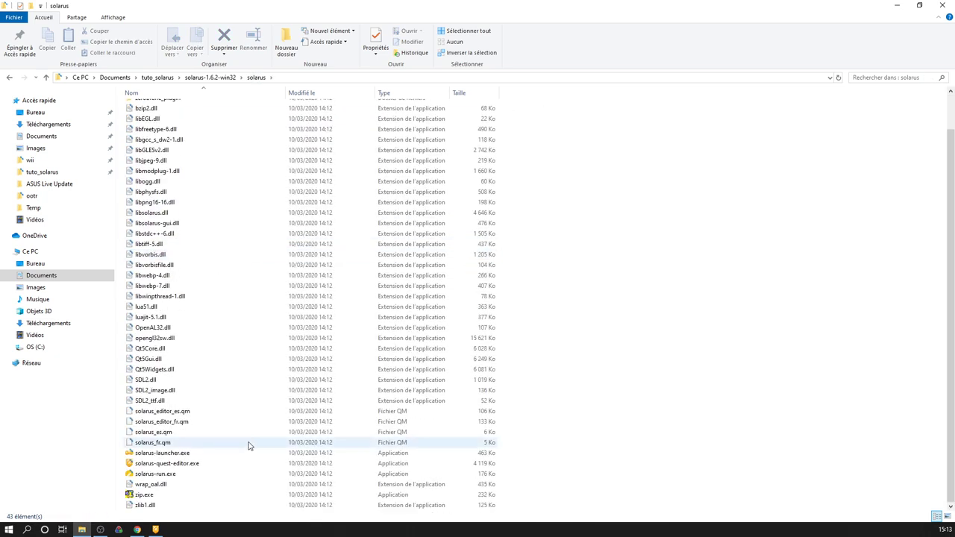
click(157, 461)
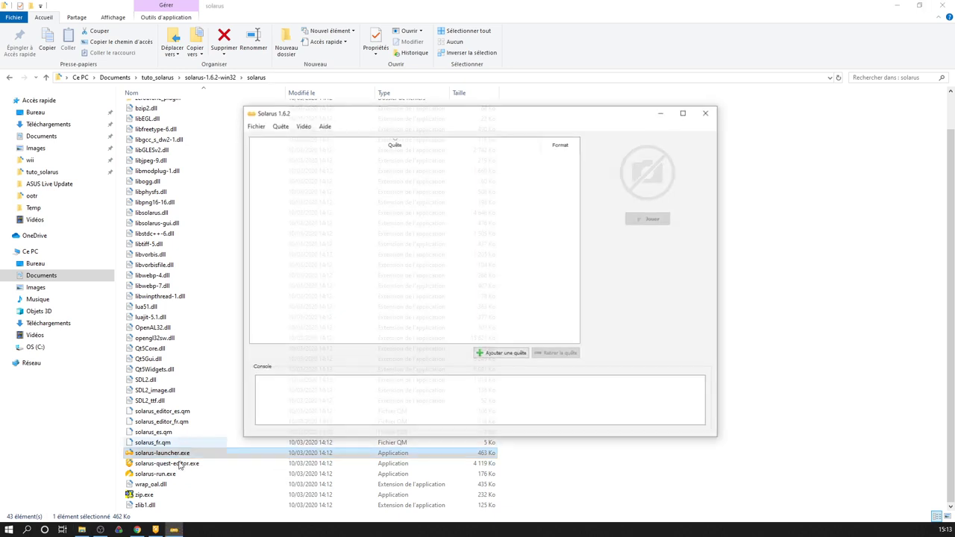
- Add the chapitre1.solarus package from the tuto_solarus\chapitre1 folder to the launcher's quest list
click(499, 353)
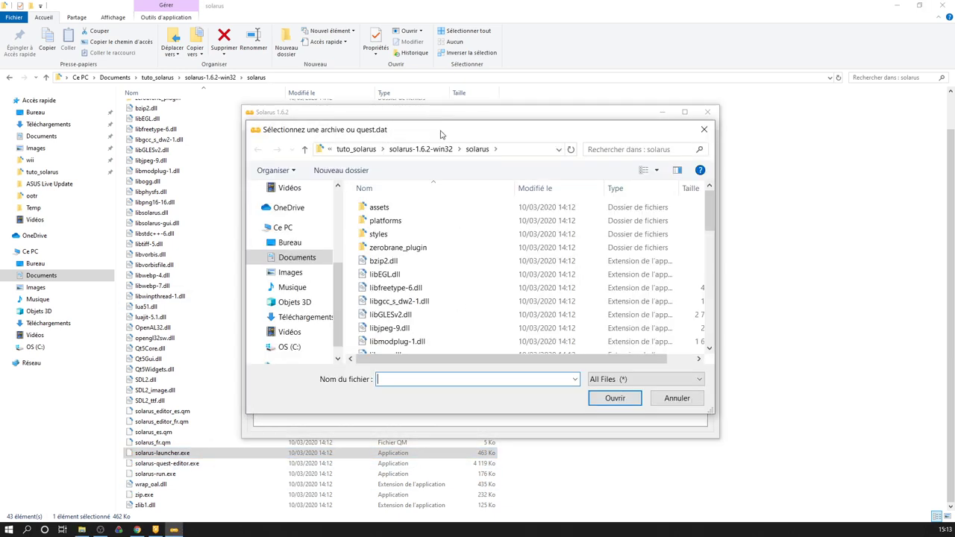
mouse_move(440, 132)
mouse_down()
mouse_move(149, 181)
mouse_move(283, 156)
mouse_up()
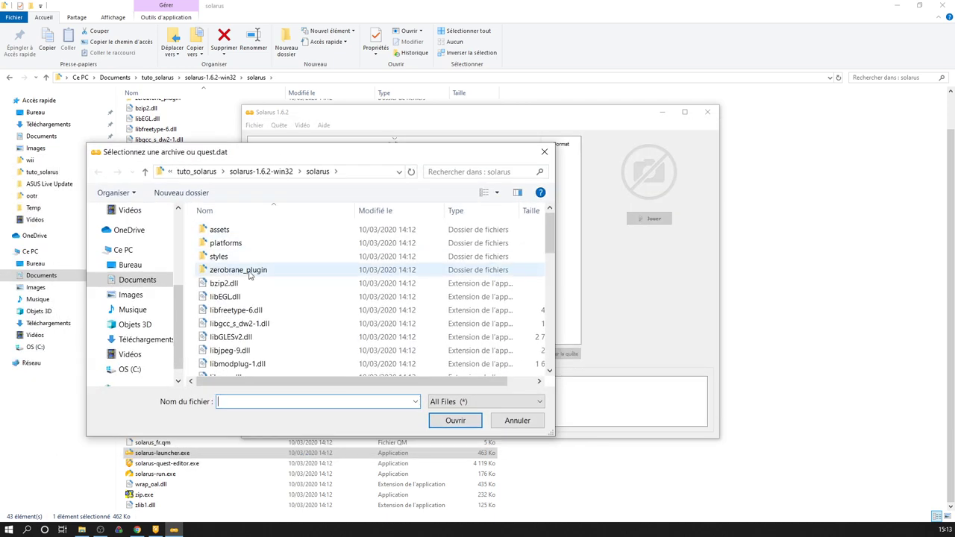
scroll(250, 275, down, 1)
scroll(250, 277, up, 1)
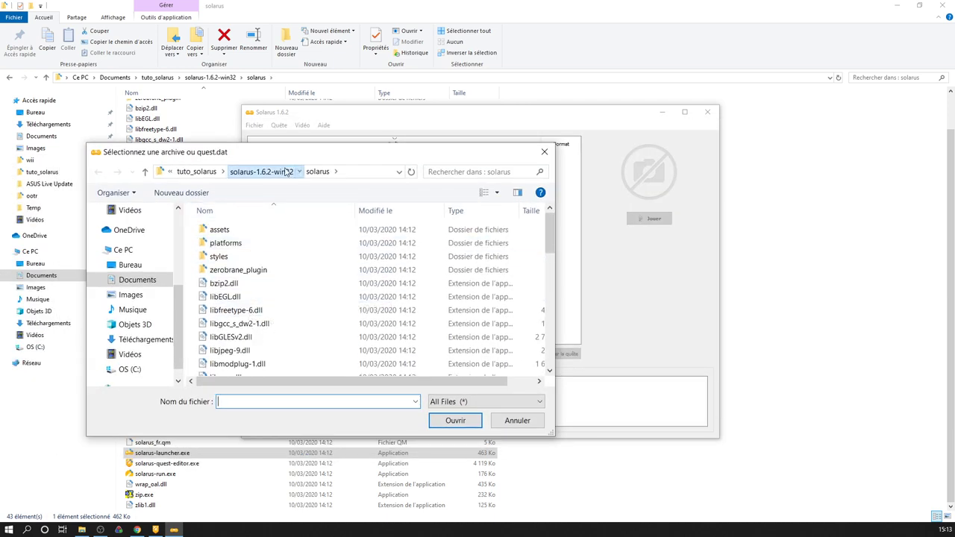
click(286, 172)
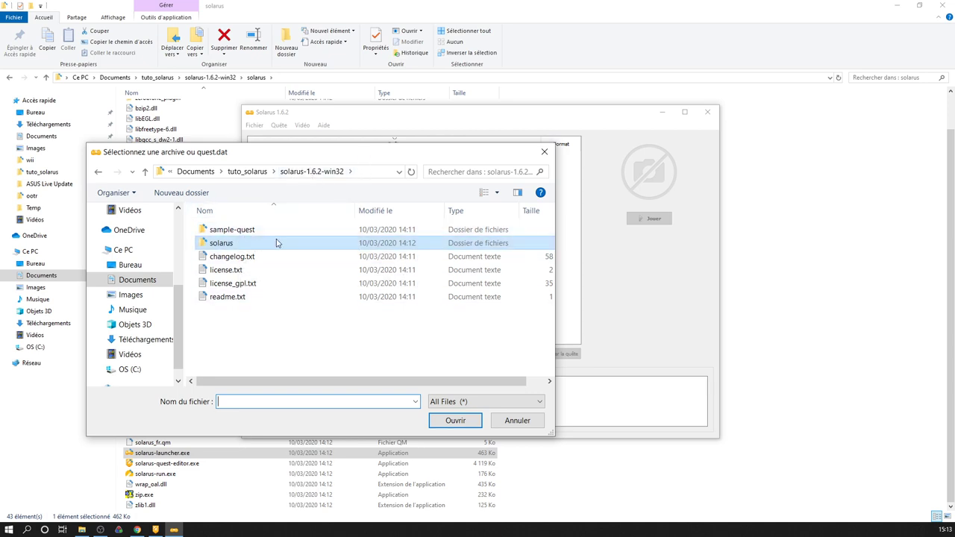
click(242, 172)
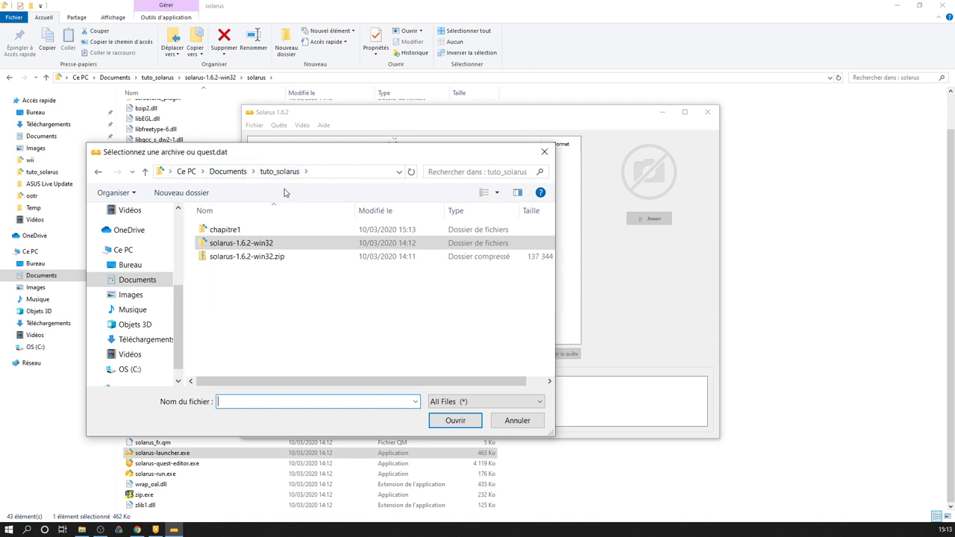
double_click(258, 230)
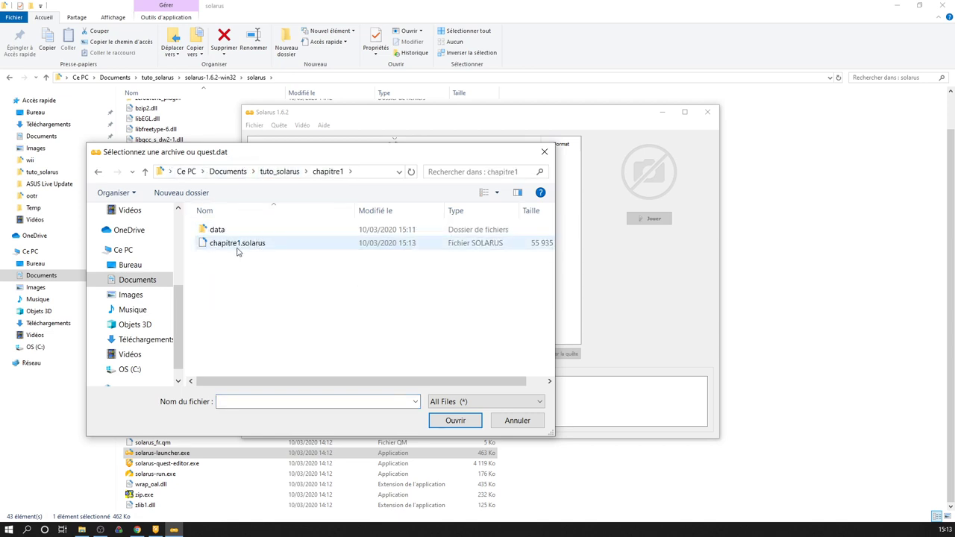
click(242, 247)
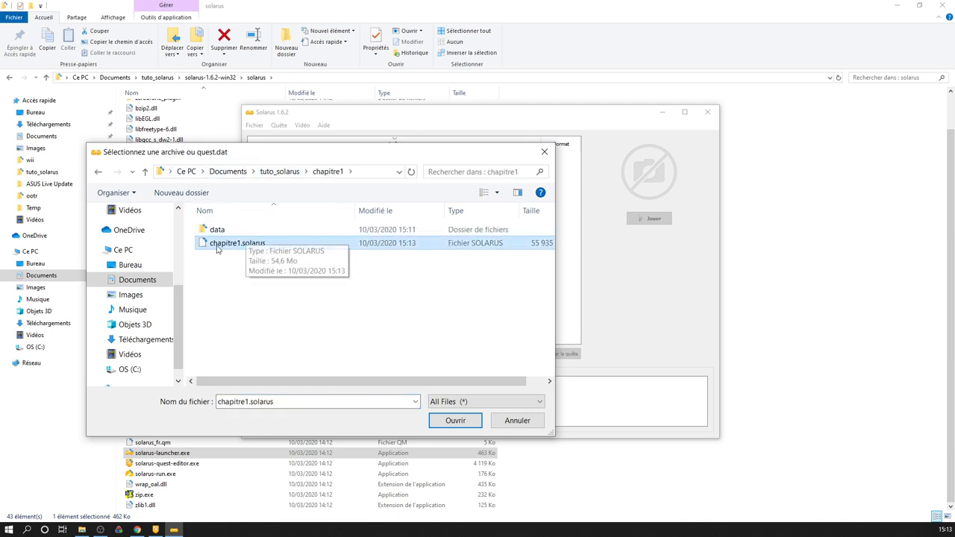
click(441, 422)
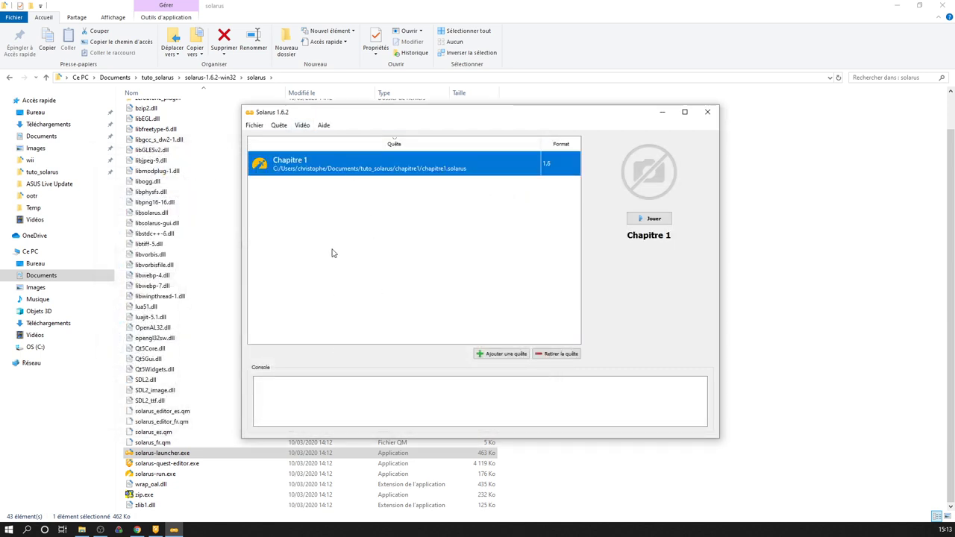
- Play the Chapitre 1 quest from the launcher, and close both the game window and the launcher
click(652, 220)
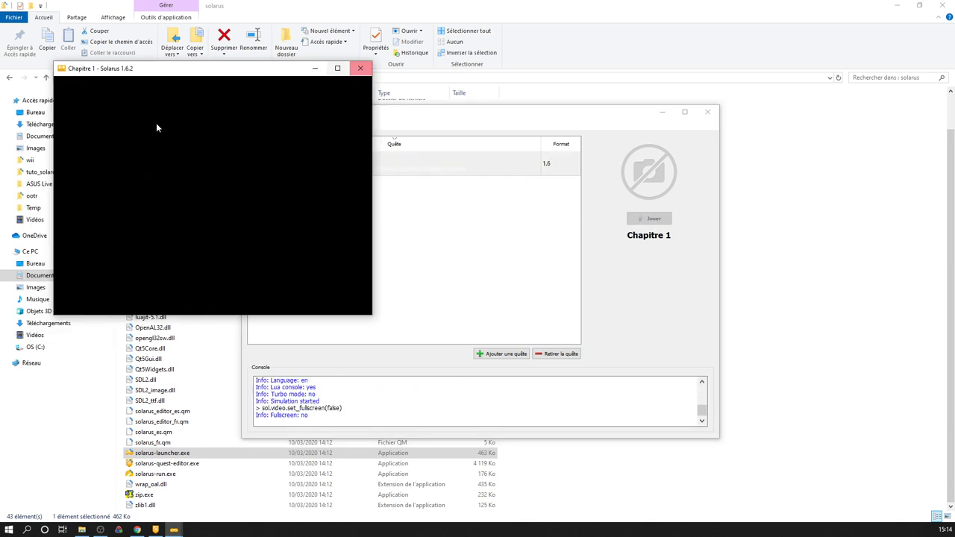
click(360, 67)
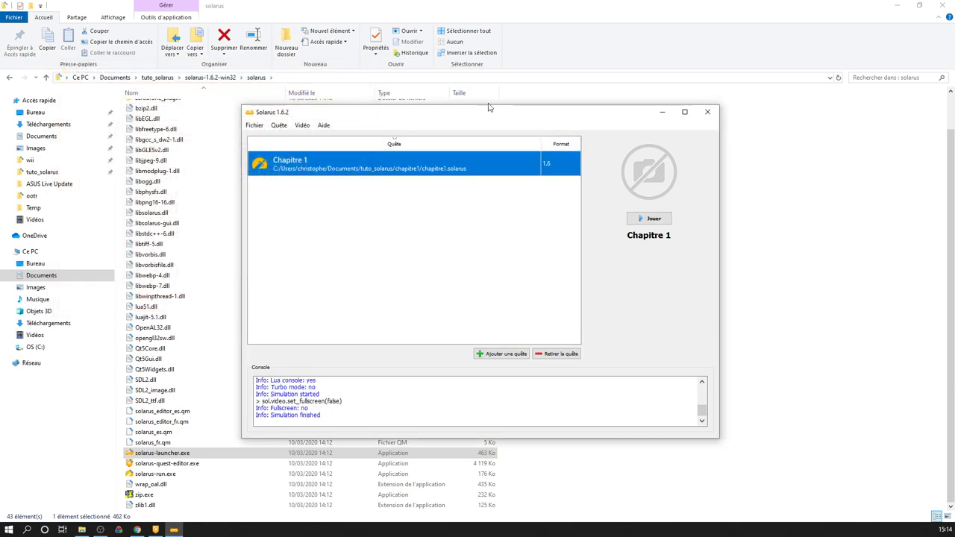
click(709, 113)
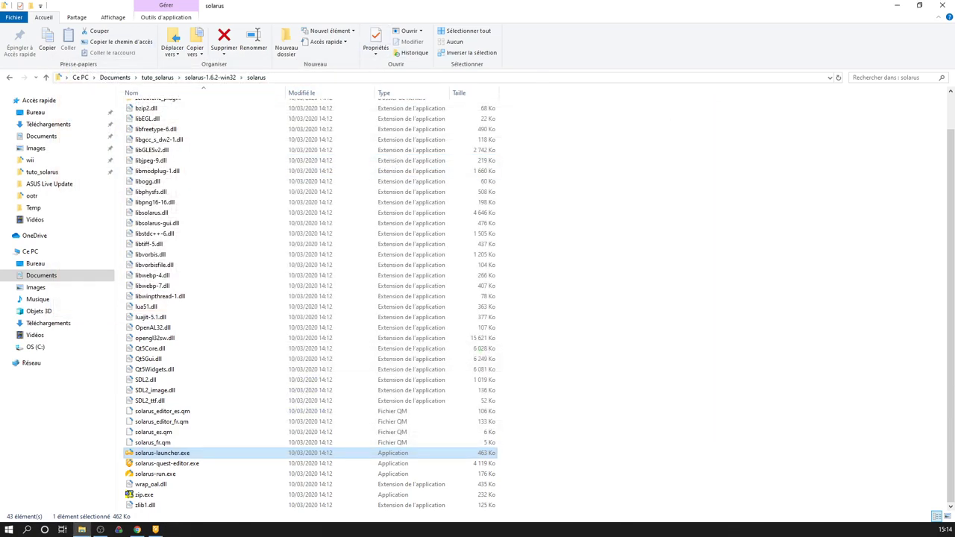
- Switch to Solarus Quest Editor, look inside the items and languages folders, collapse them, and narrow the quest tree
key(alt+Tab)
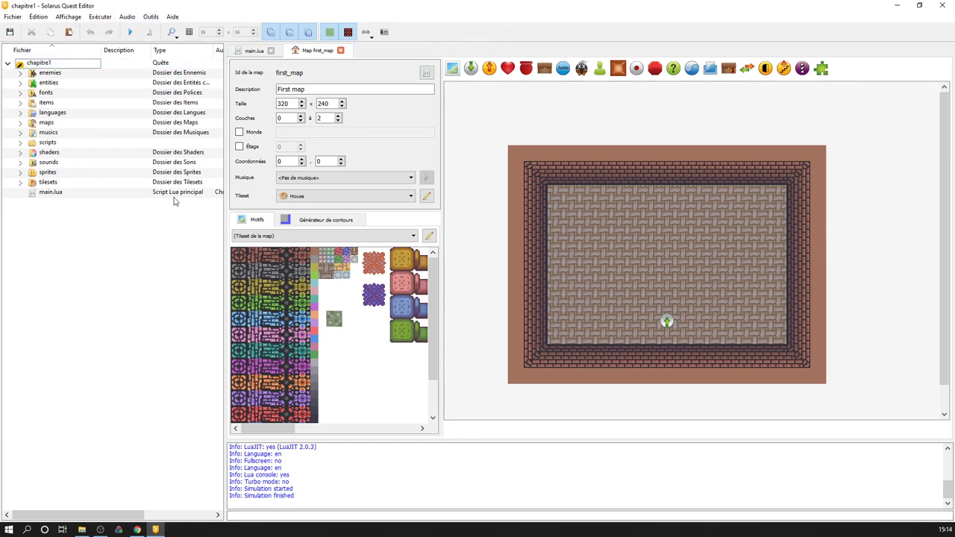
click(20, 102)
click(20, 162)
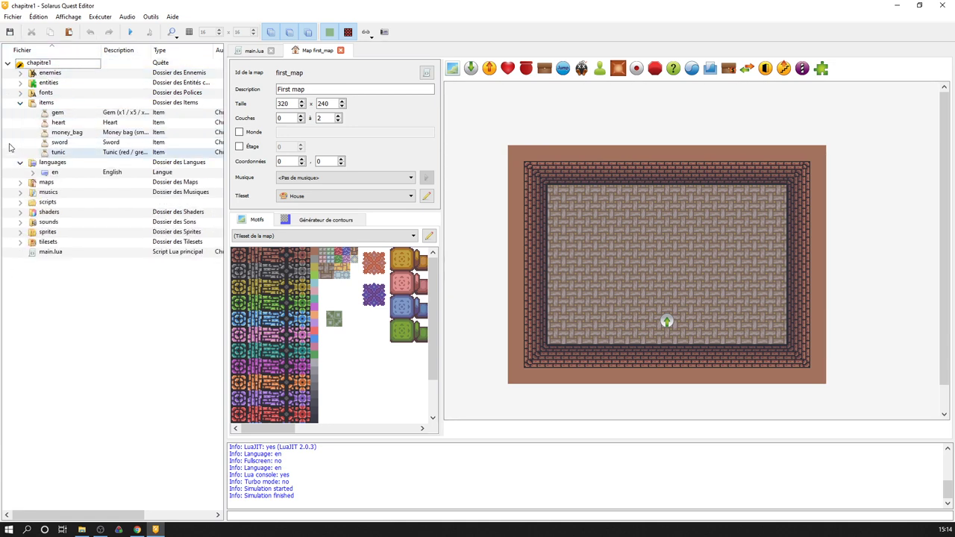
click(20, 102)
click(20, 112)
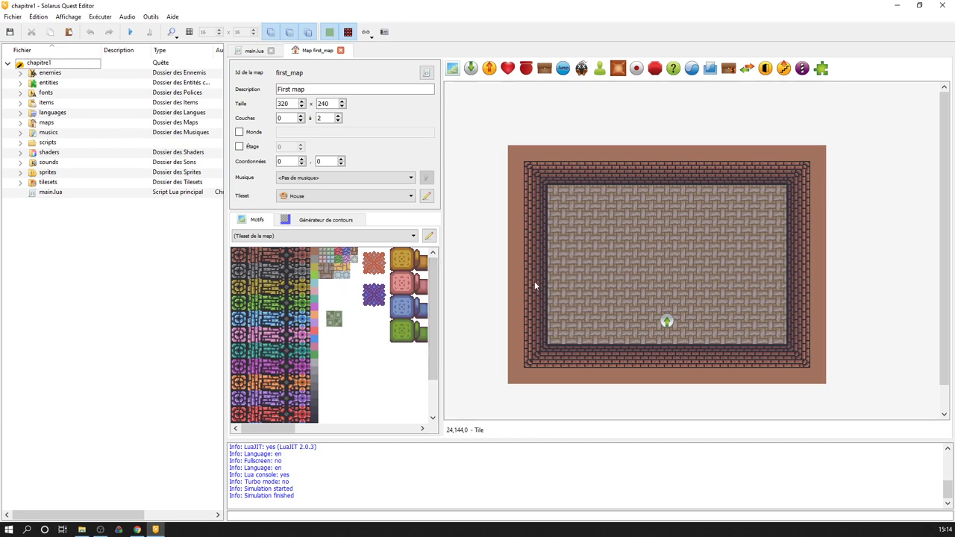
drag(226, 168, 185, 168)
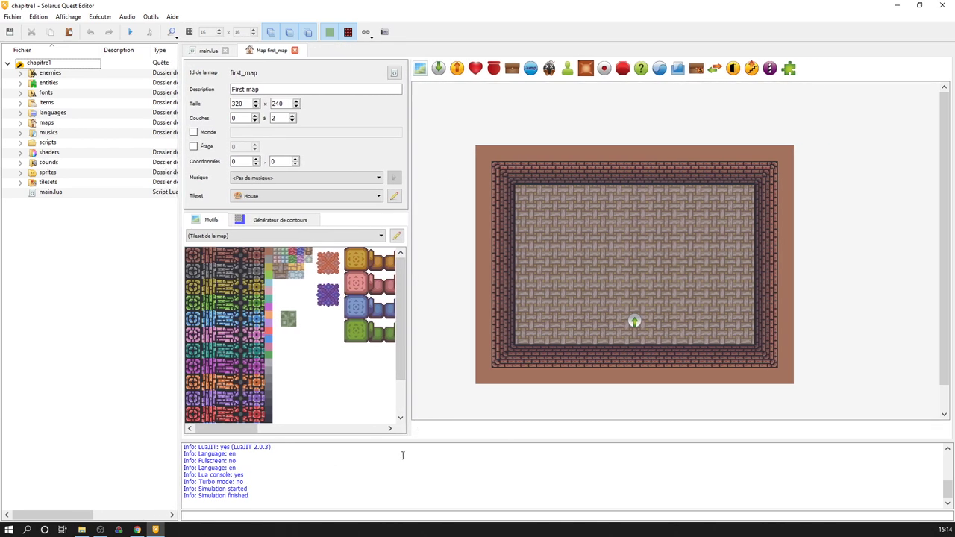
- Examine the console log of the last quest run, from the engine start-up information to the end of the simulation
key(F5)
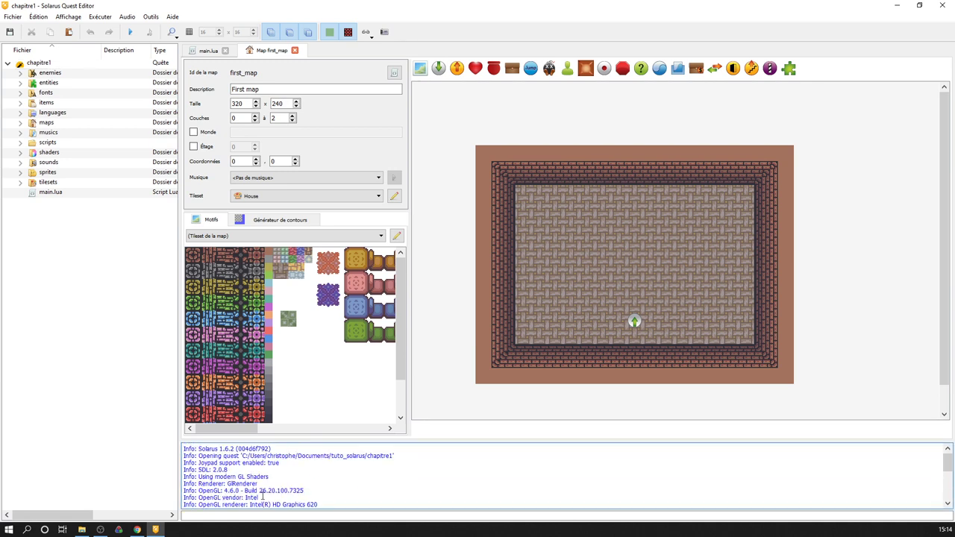
drag(184, 448, 305, 493)
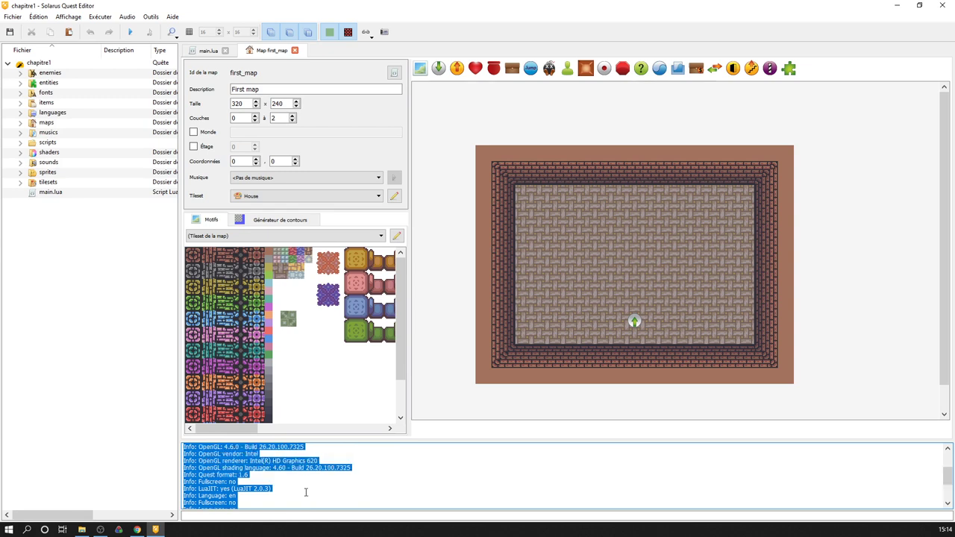
click(345, 493)
scroll(331, 486, up, 2)
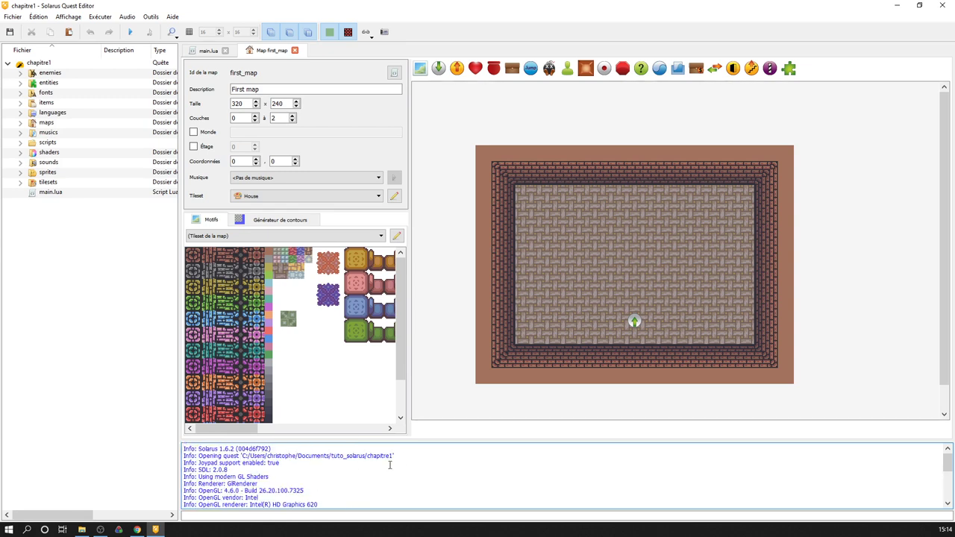
scroll(389, 465, down, 3)
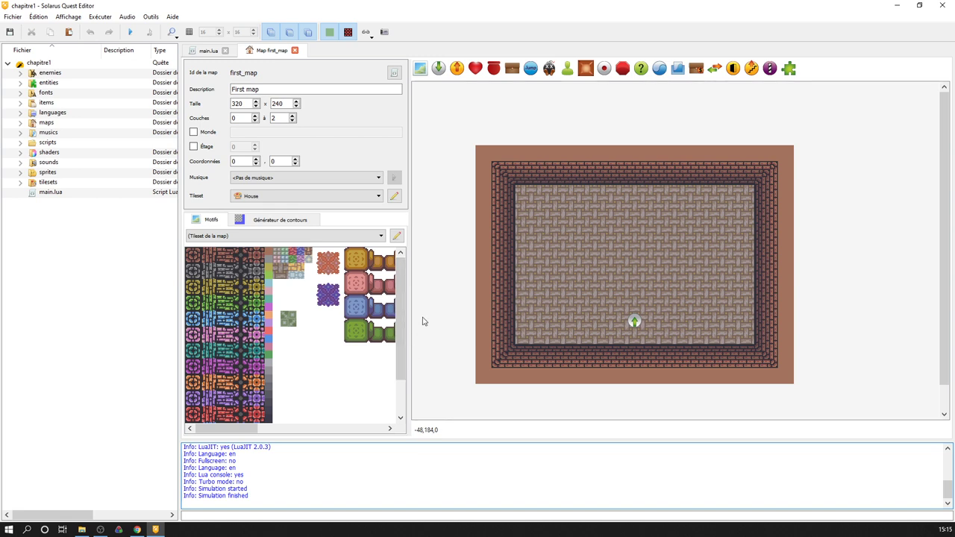
drag(265, 502, 145, 413)
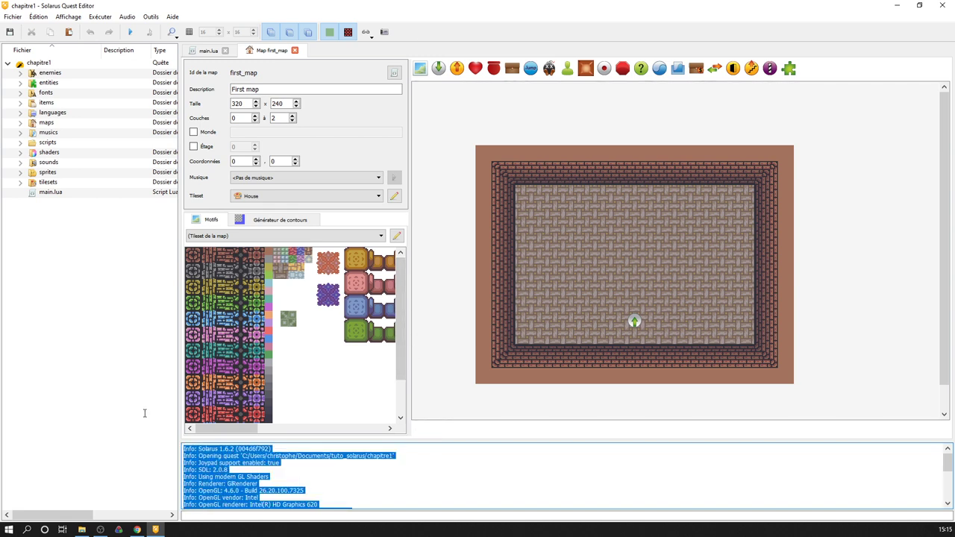
click(336, 497)
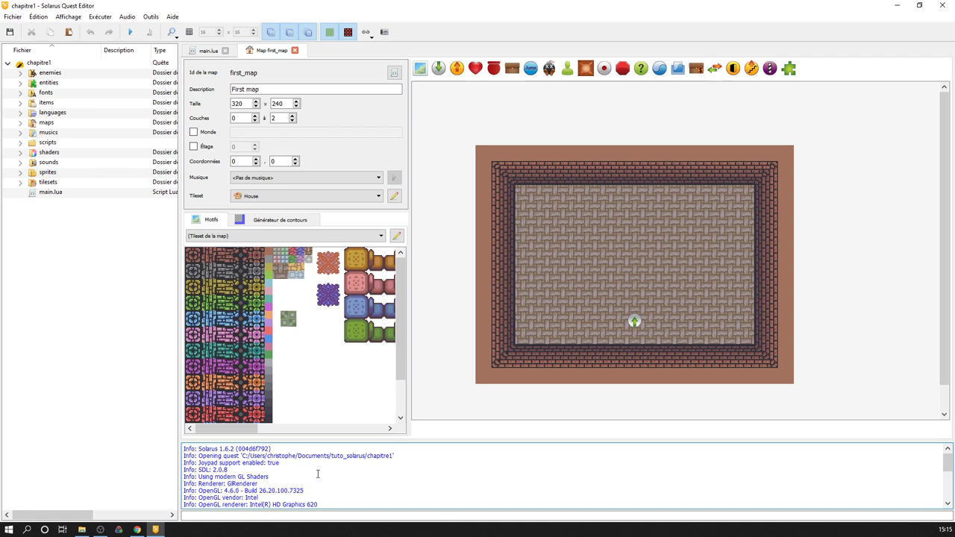
scroll(318, 474, down, 4)
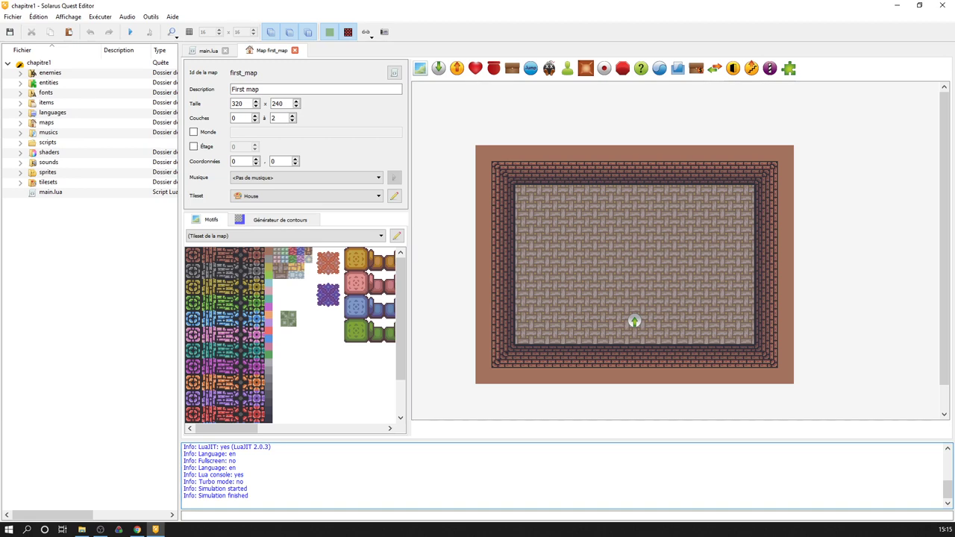
click(88, 286)
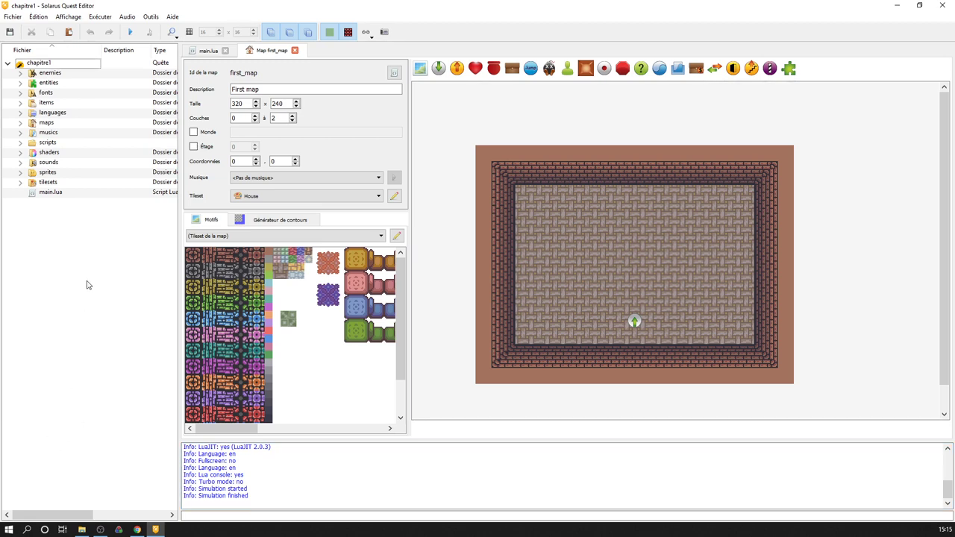